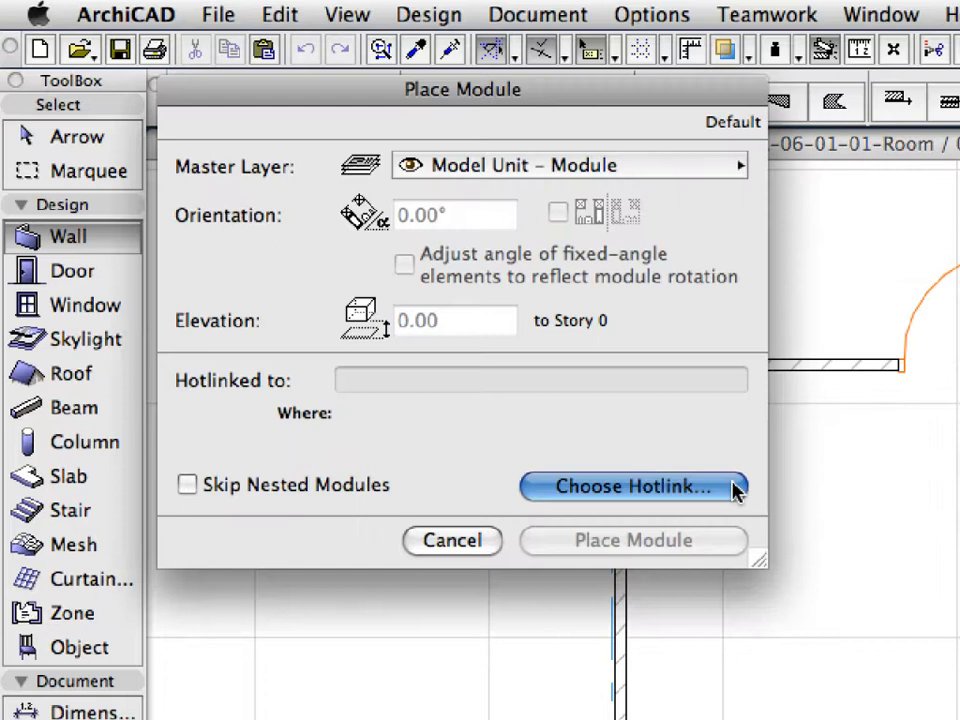
- Start a new hotlink for placing a module in the room plan
click(735, 488)
click(748, 177)
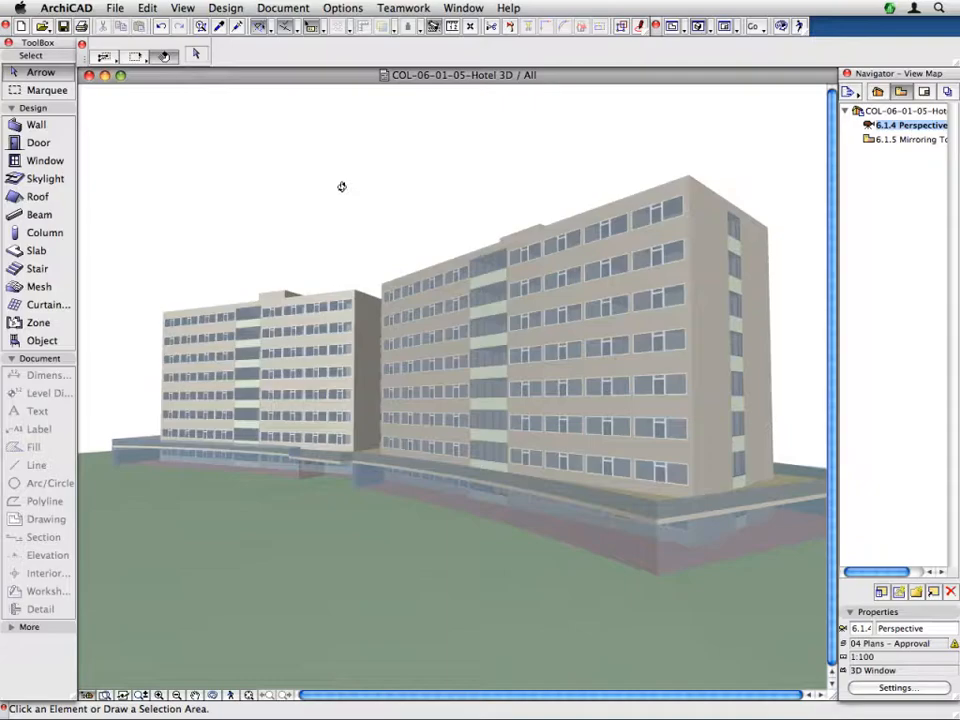
- Examine the hotel and complex project models in 3D, including the upper curtain wall of the right-wing building
drag(343, 186, 228, 314)
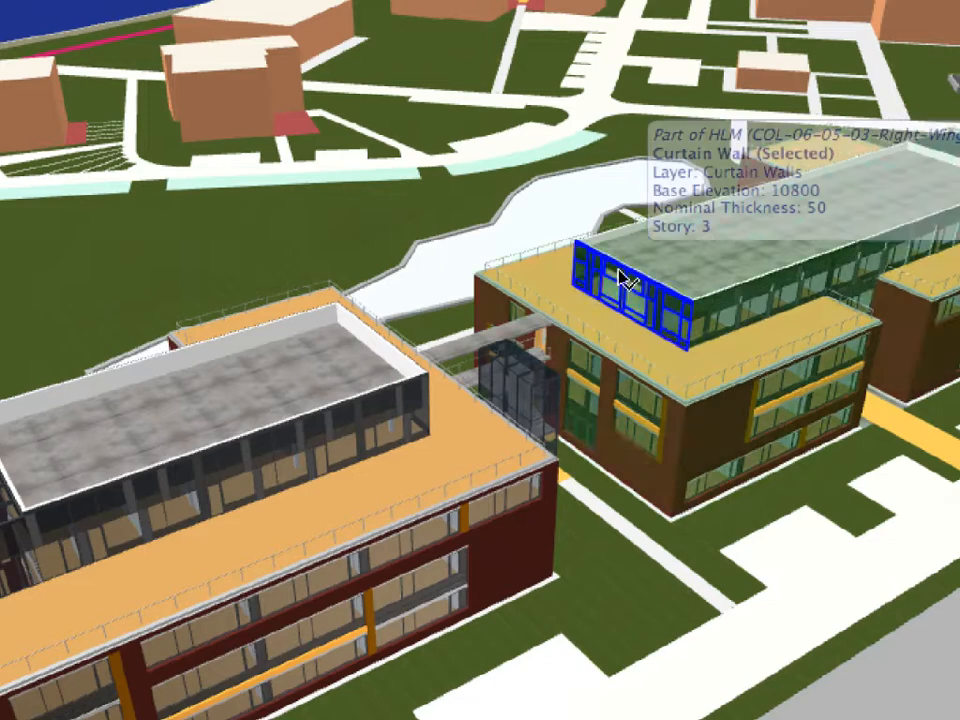
click(621, 277)
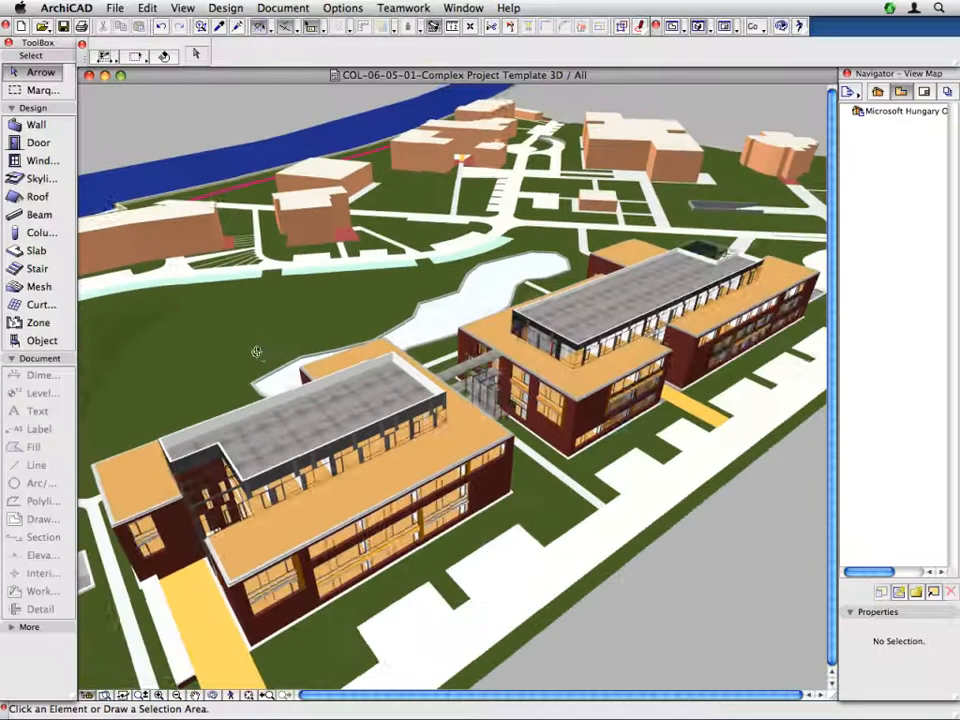
shift+middle_drag(257, 352, 658, 294)
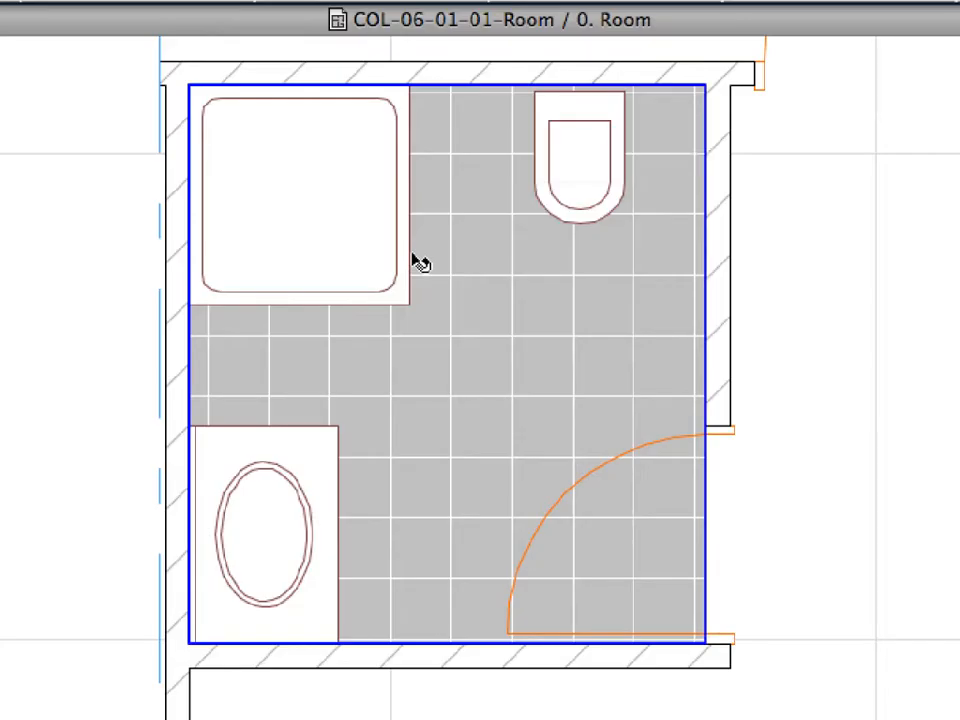
- Inspect the bathroom's tiled floor fill in the room plan
mouse_move(420, 261)
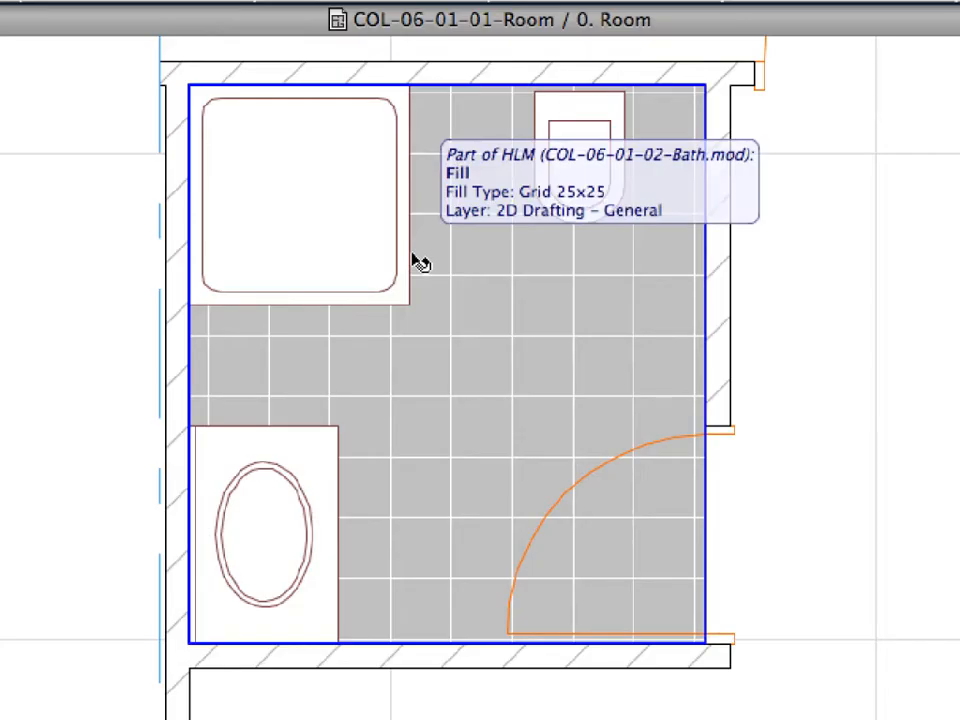
click(420, 262)
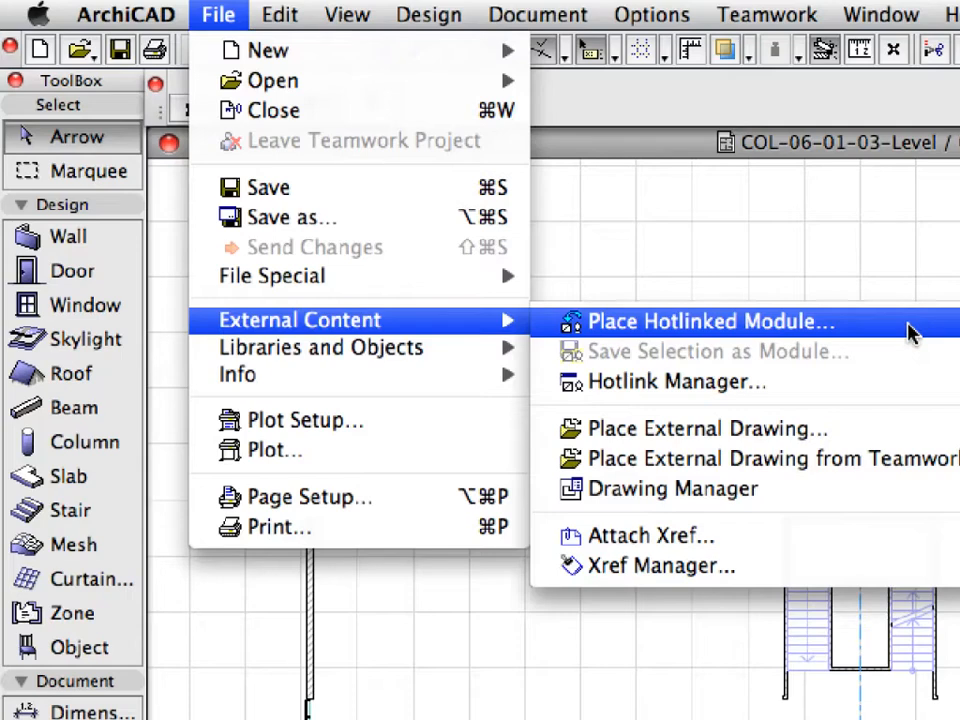
- Start placing a hotlinked module in the level plan and begin a new hotlink for it
click(910, 333)
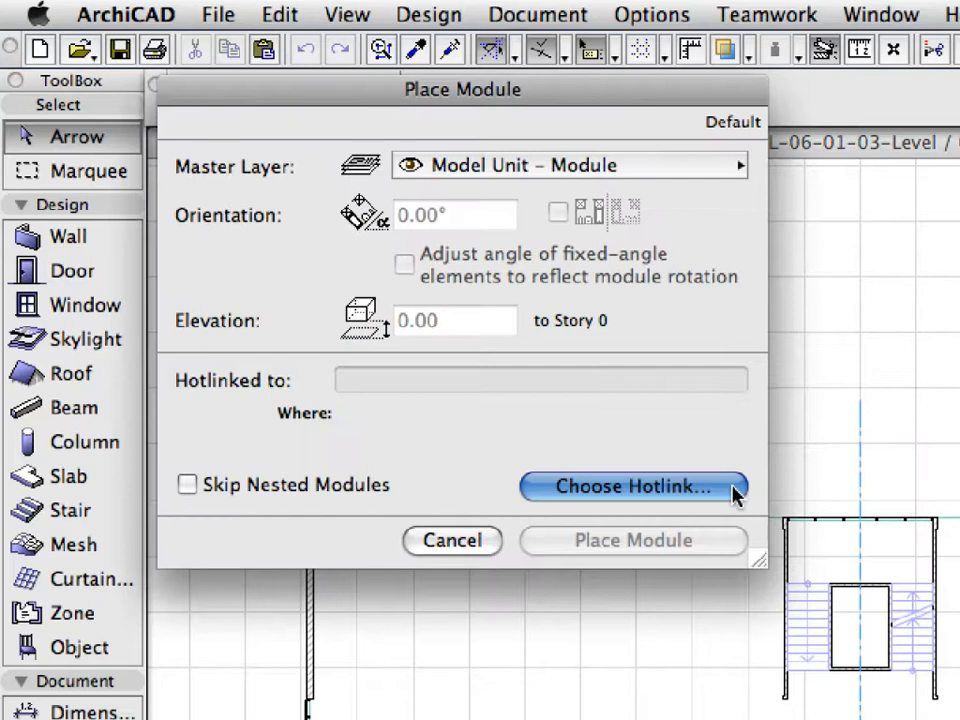
click(736, 490)
click(736, 184)
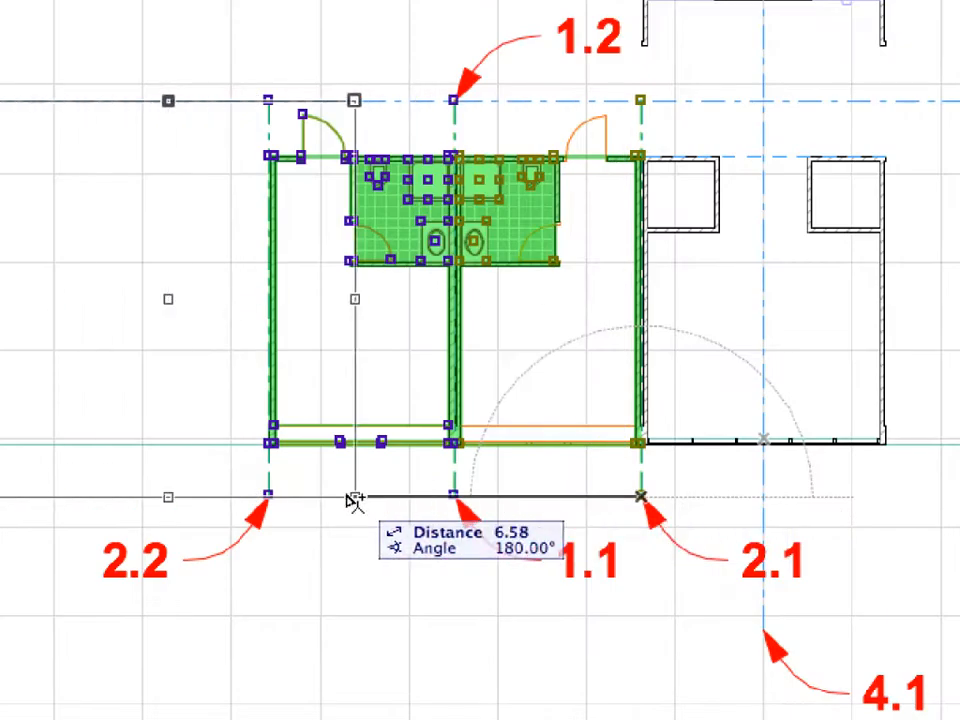
- Copy the pair of room modules one pair-width along the row and mirror a copy of the rooms across the stair core's axis
click(268, 500)
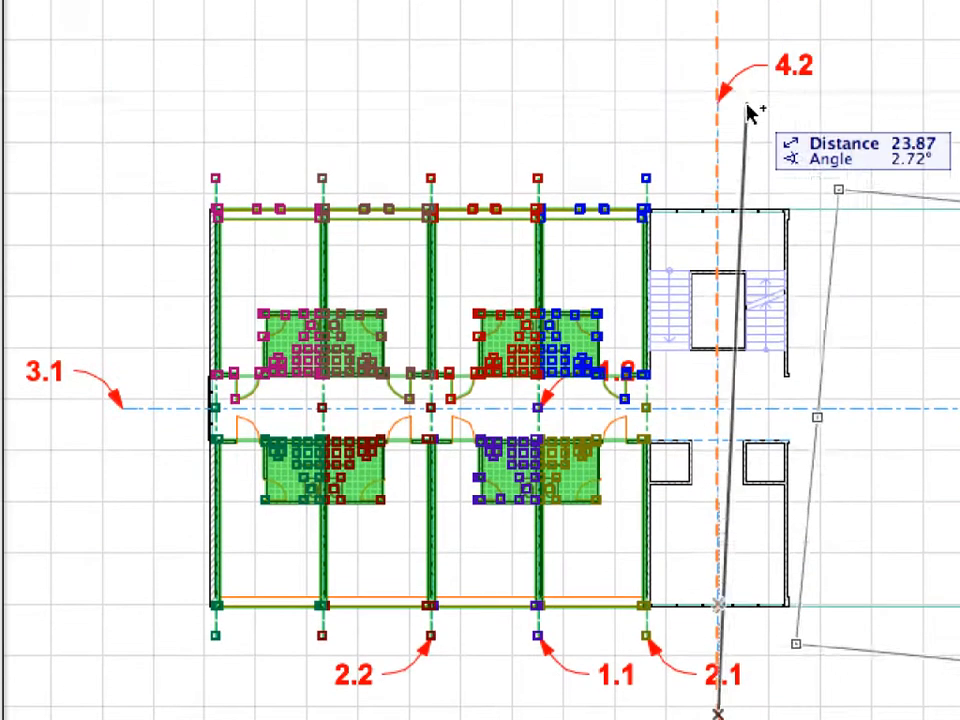
click(722, 110)
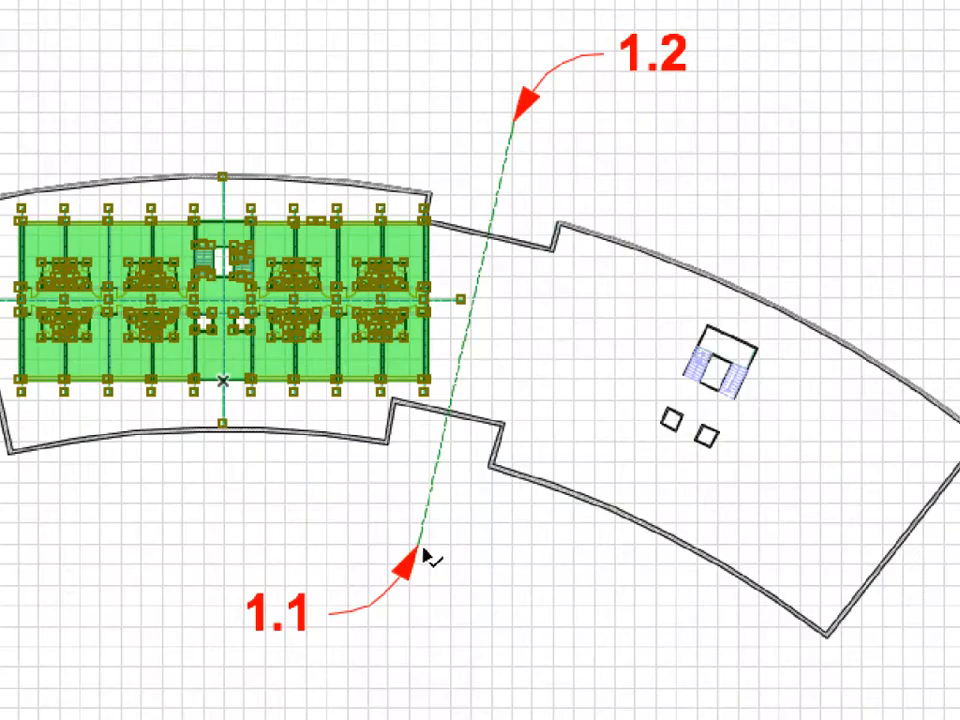
- Mirror a copy of the hotel tower module across the slanted dashed axis into the adjoining wing and view the hotel in 3D
click(418, 547)
click(593, 547)
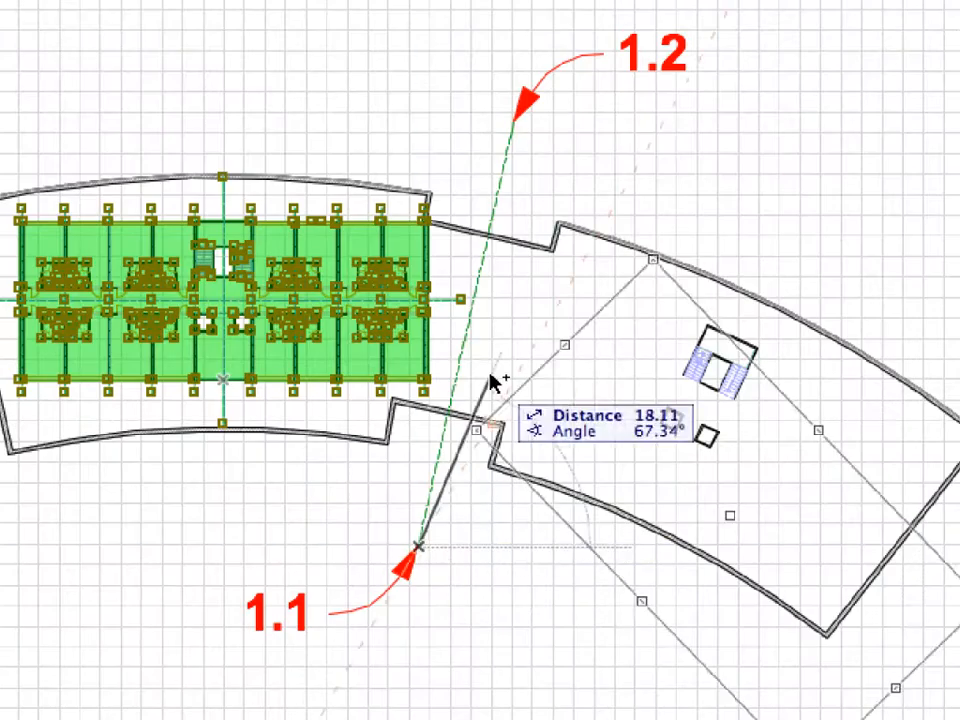
click(518, 130)
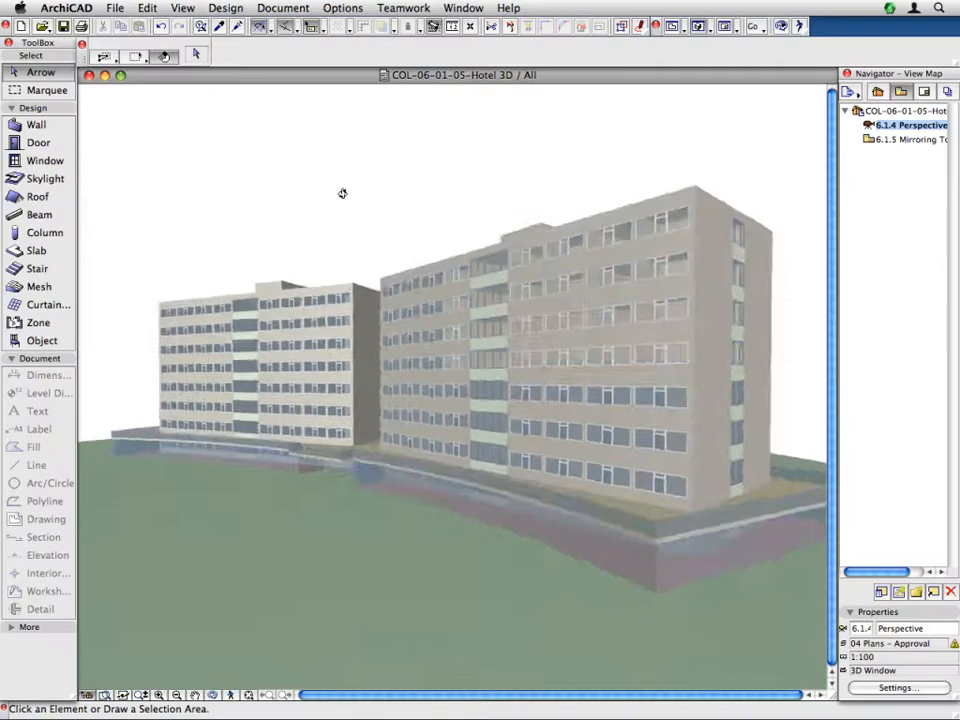
mouse_move(342, 193)
mouse_down()
mouse_move(334, 291)
mouse_move(315, 309)
mouse_move(227, 314)
mouse_move(476, 340)
mouse_move(677, 308)
mouse_move(726, 240)
mouse_move(729, 178)
mouse_up()
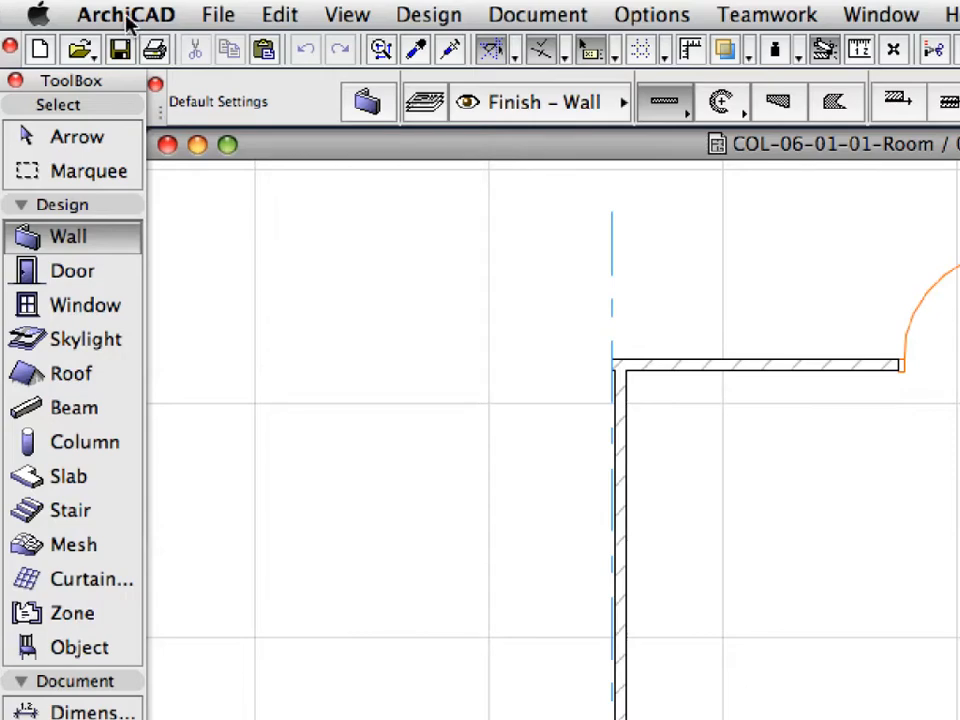
- Open the Library Manager in the room project and select COL-06-01-Library.lcf among the linked libraries
click(113, 9)
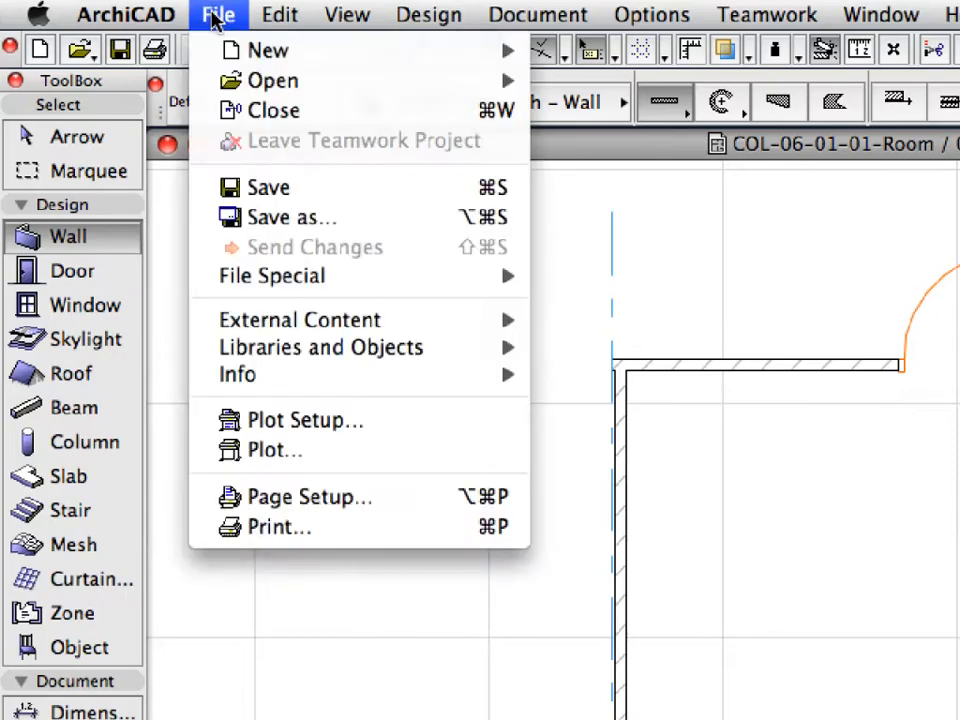
mouse_move(489, 349)
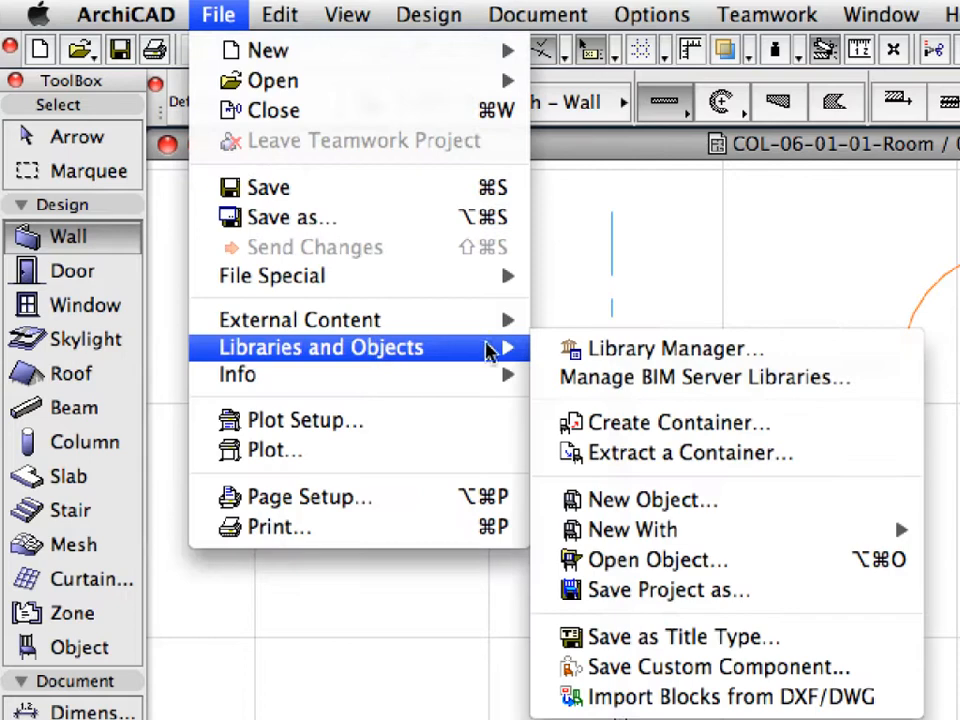
click(811, 356)
click(189, 193)
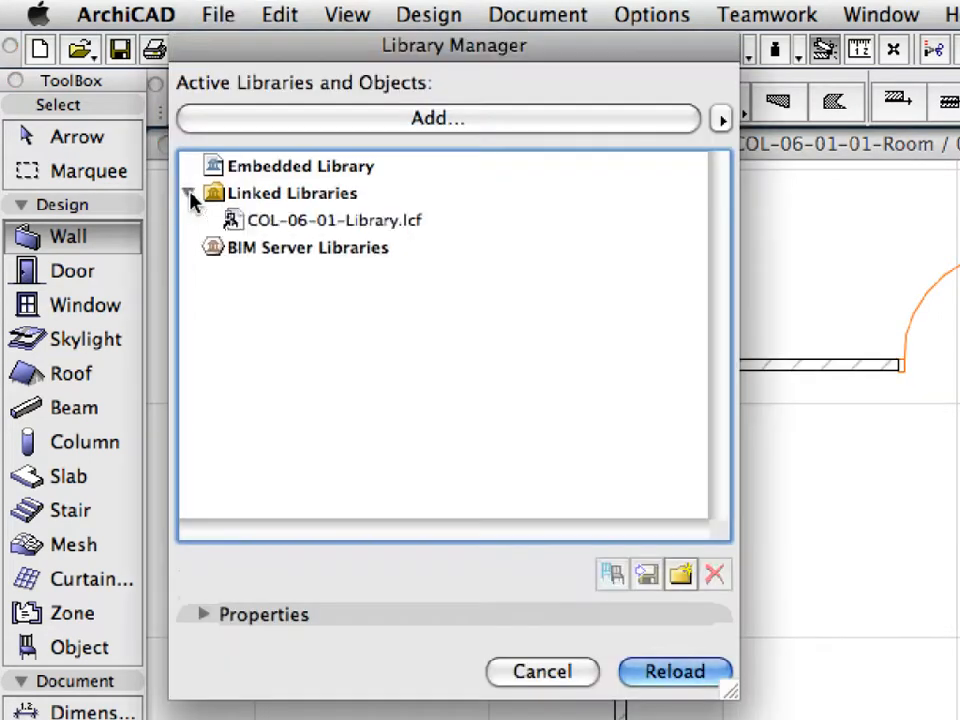
click(255, 228)
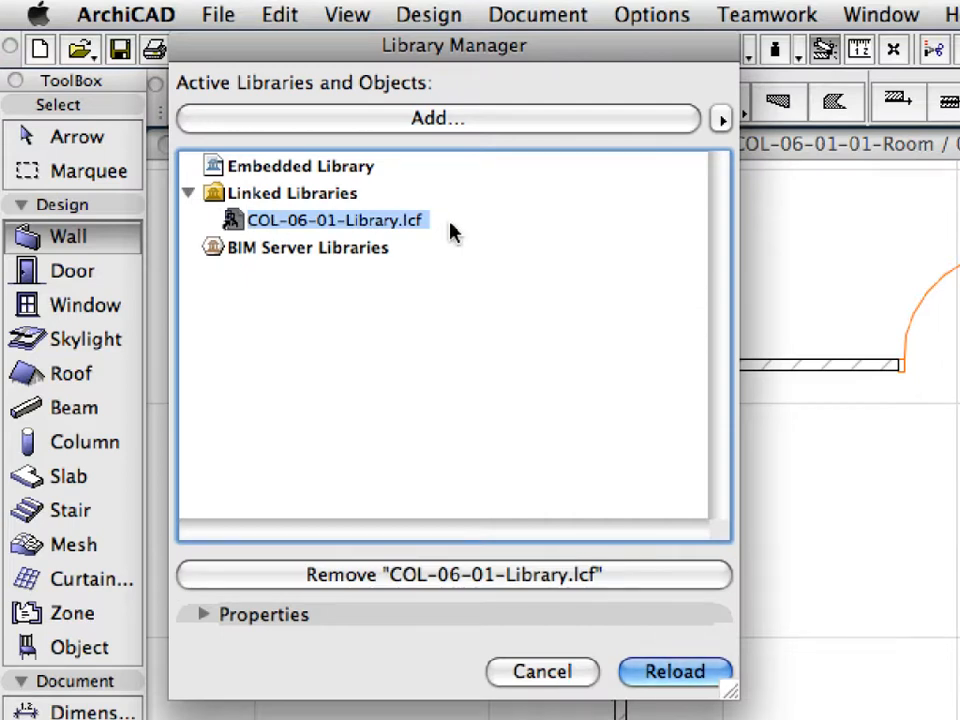
- Add COL-06-01-Library.lcf from the Chapter 06 folder to the active libraries and reload them
click(557, 125)
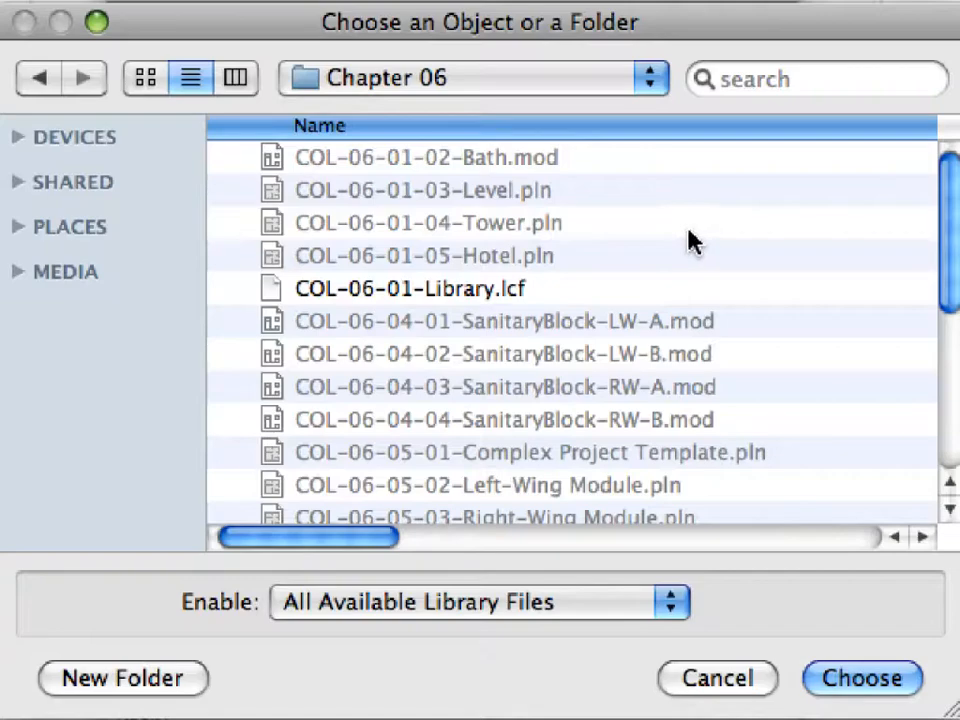
click(574, 289)
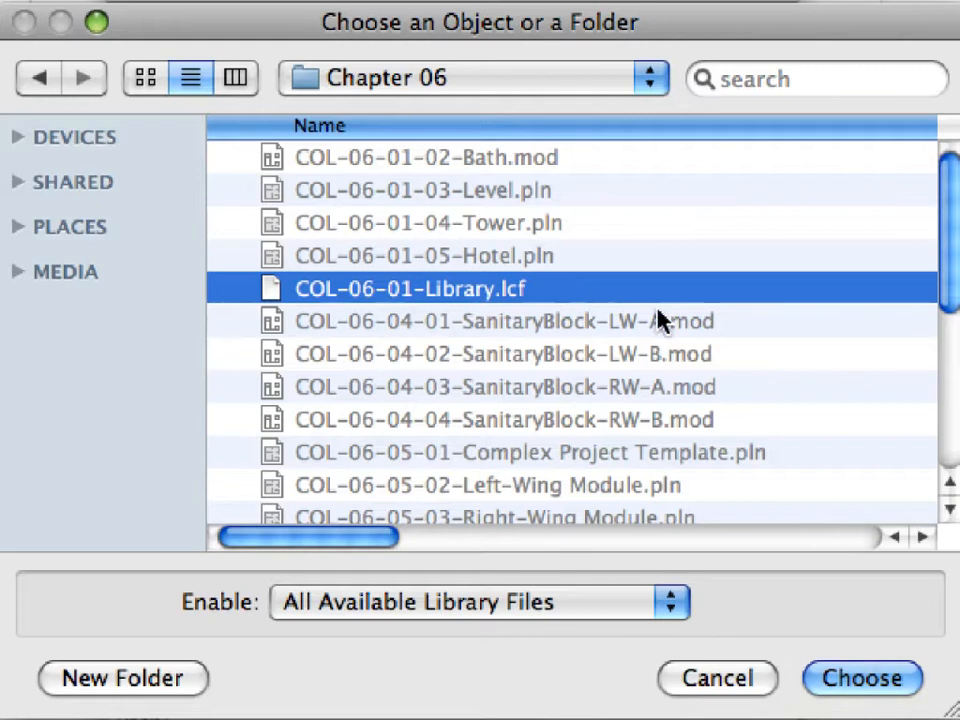
click(911, 682)
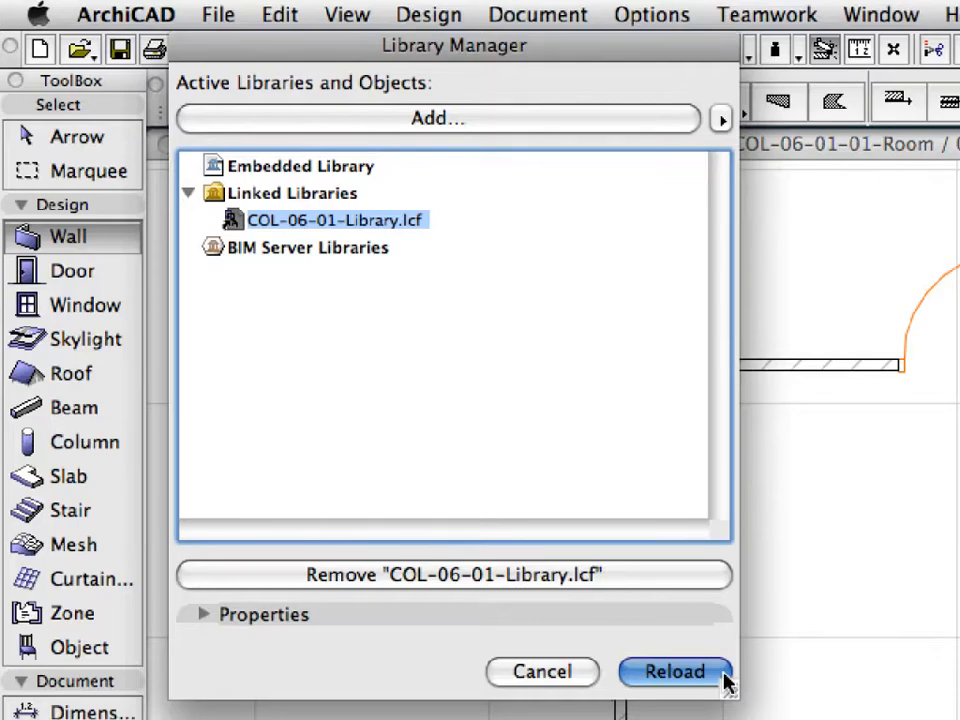
click(724, 680)
- Start placing a hotlinked module in the room plan, using a new hotlink from a file
click(222, 18)
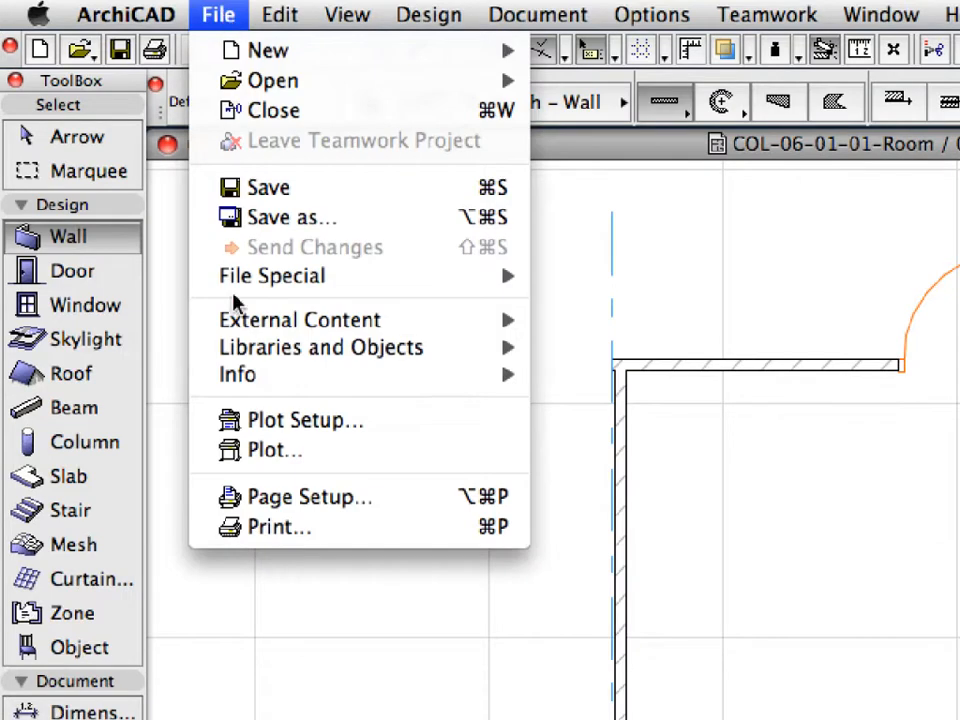
mouse_move(237, 328)
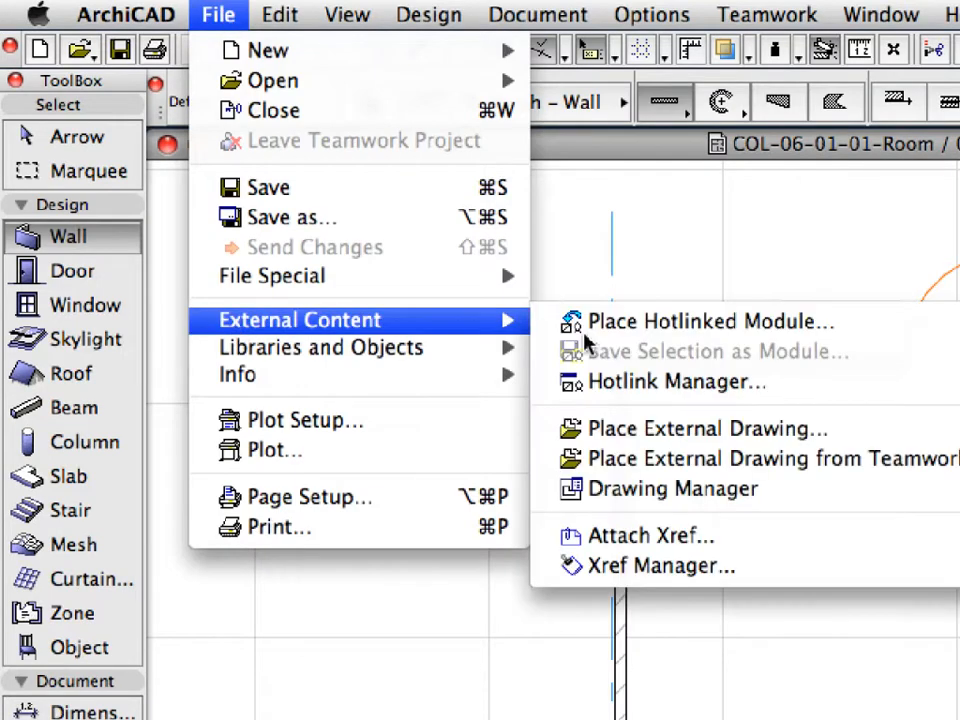
click(916, 332)
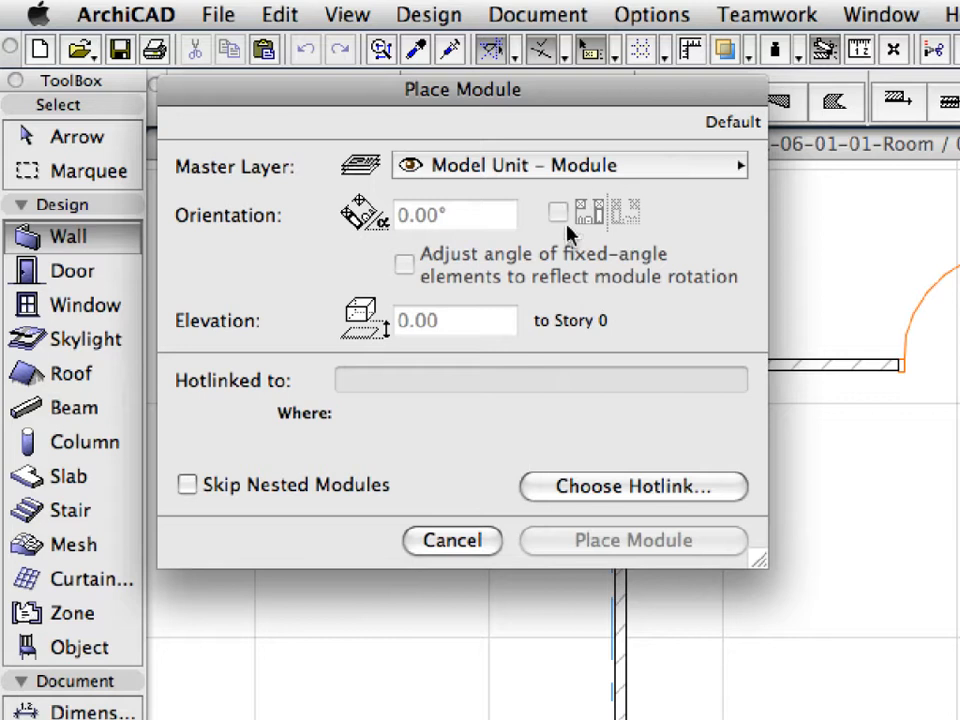
click(735, 488)
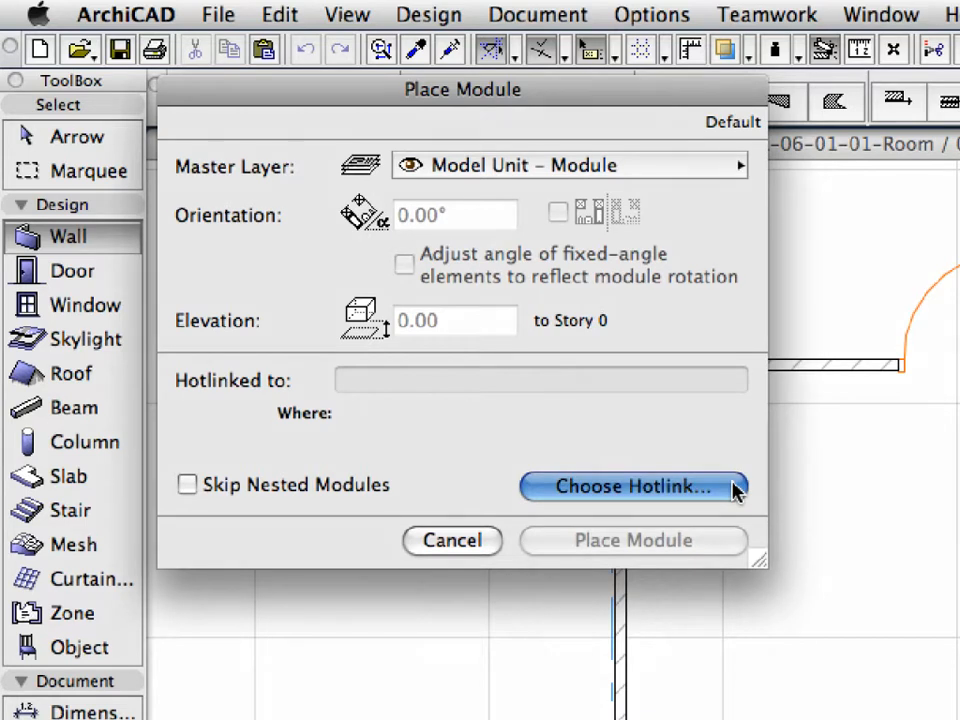
click(737, 490)
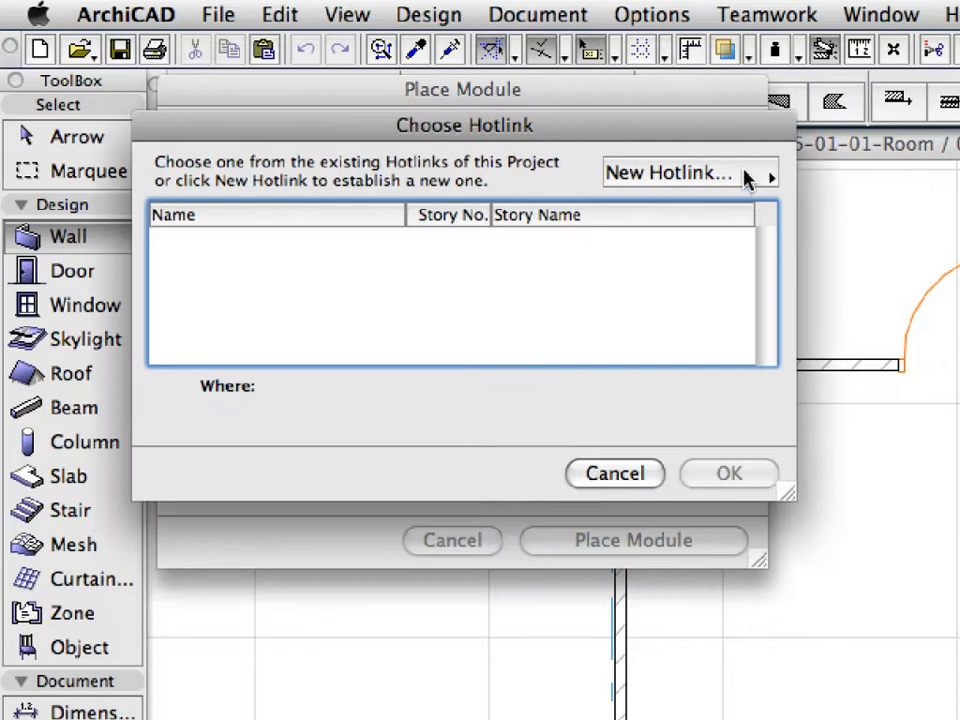
click(746, 178)
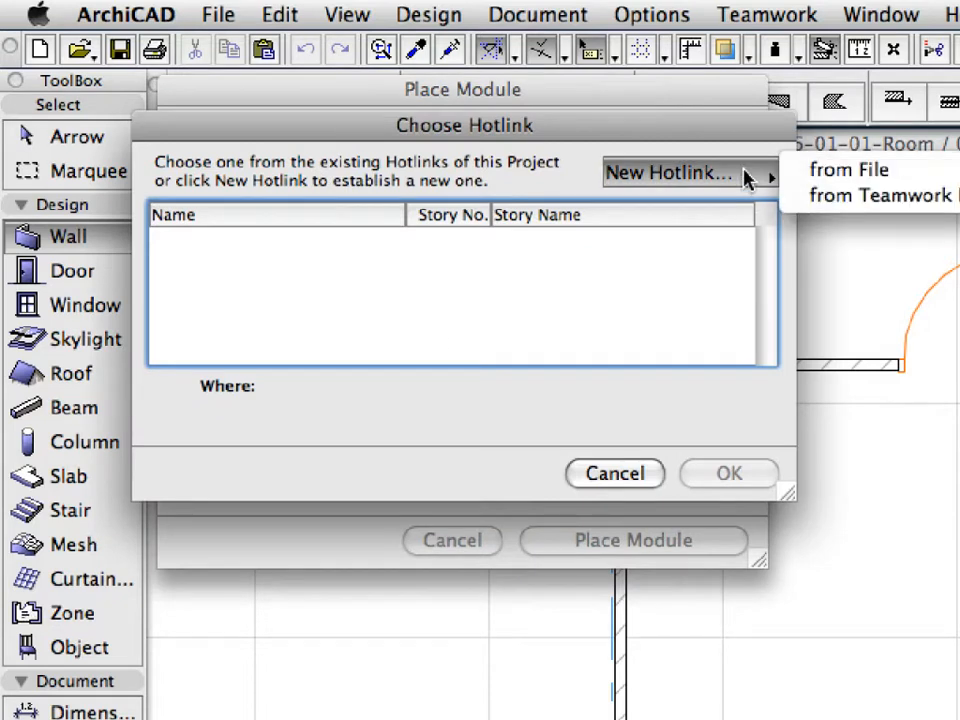
click(916, 178)
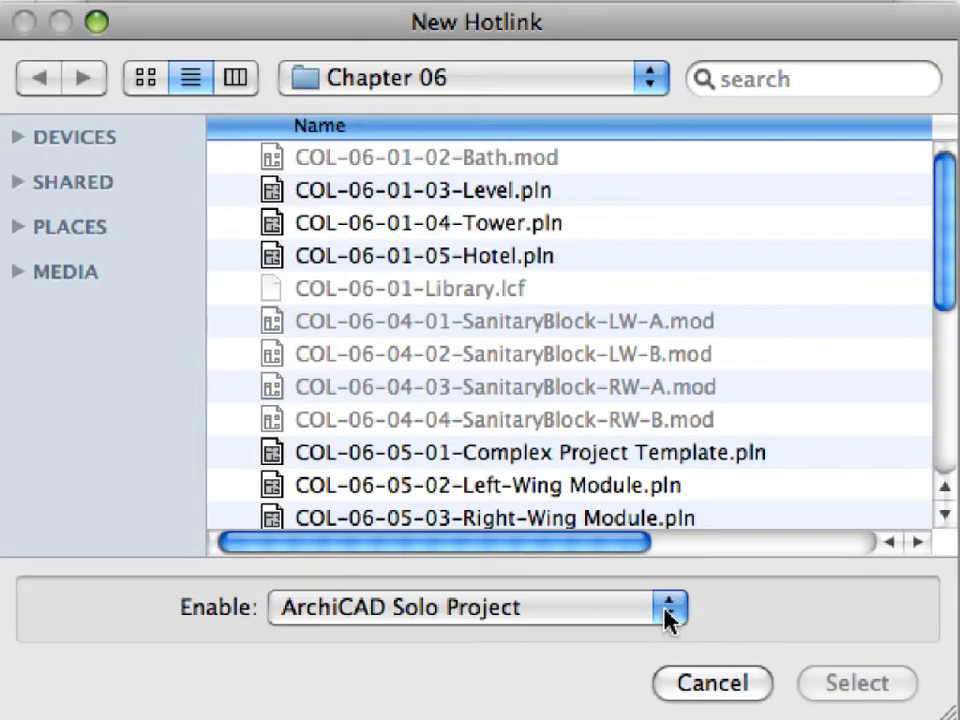
- Restrict the file types to Module File and choose COL-06-01-02-Bath.mod as the hotlink source
click(668, 612)
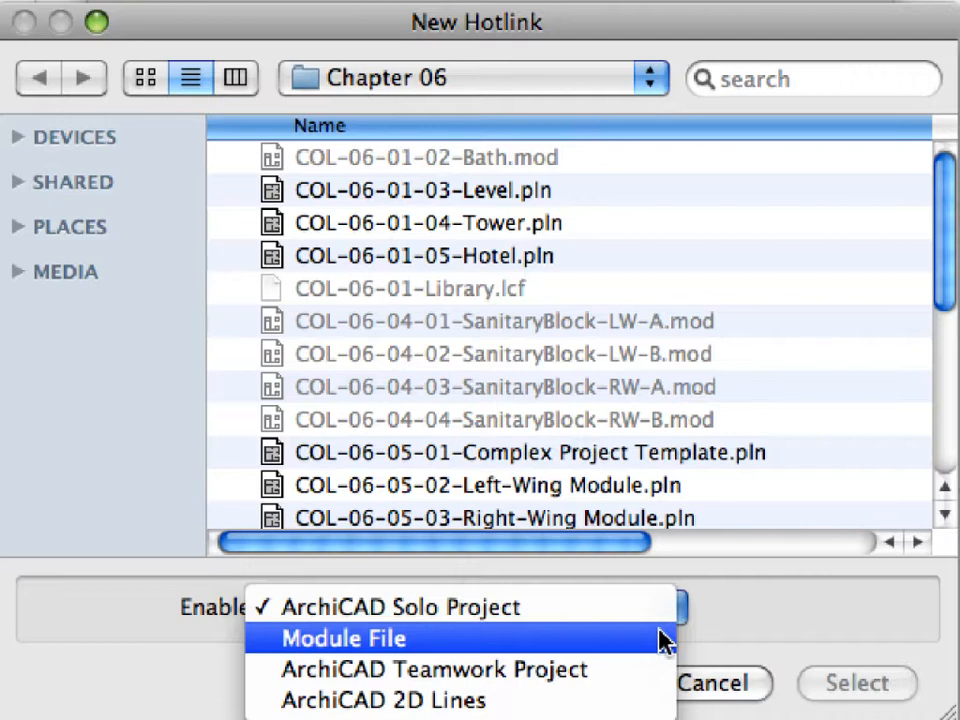
click(664, 640)
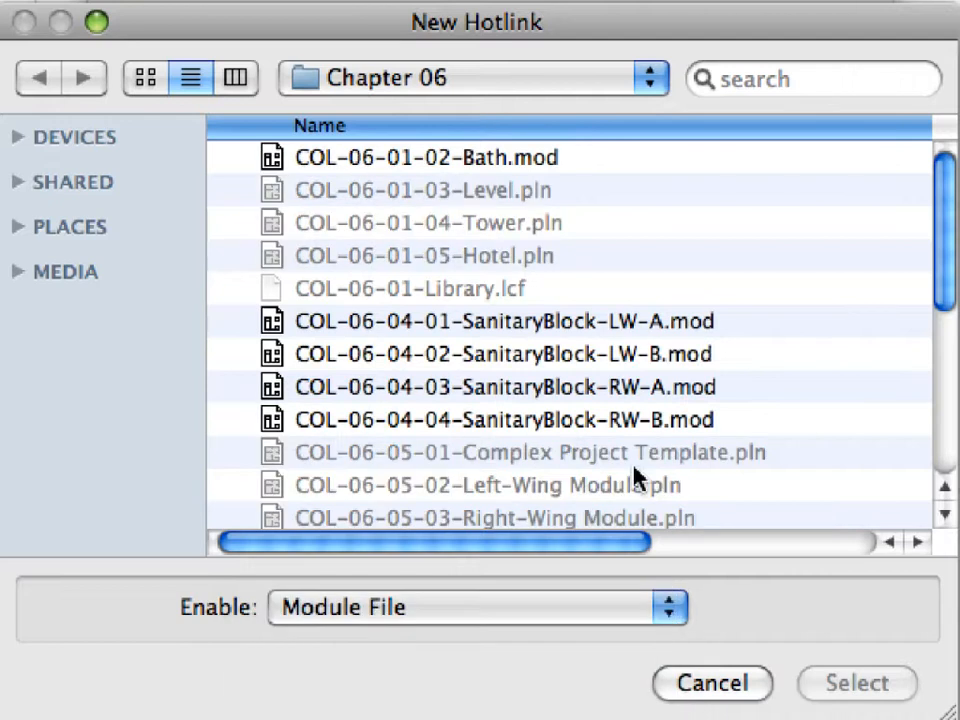
click(609, 161)
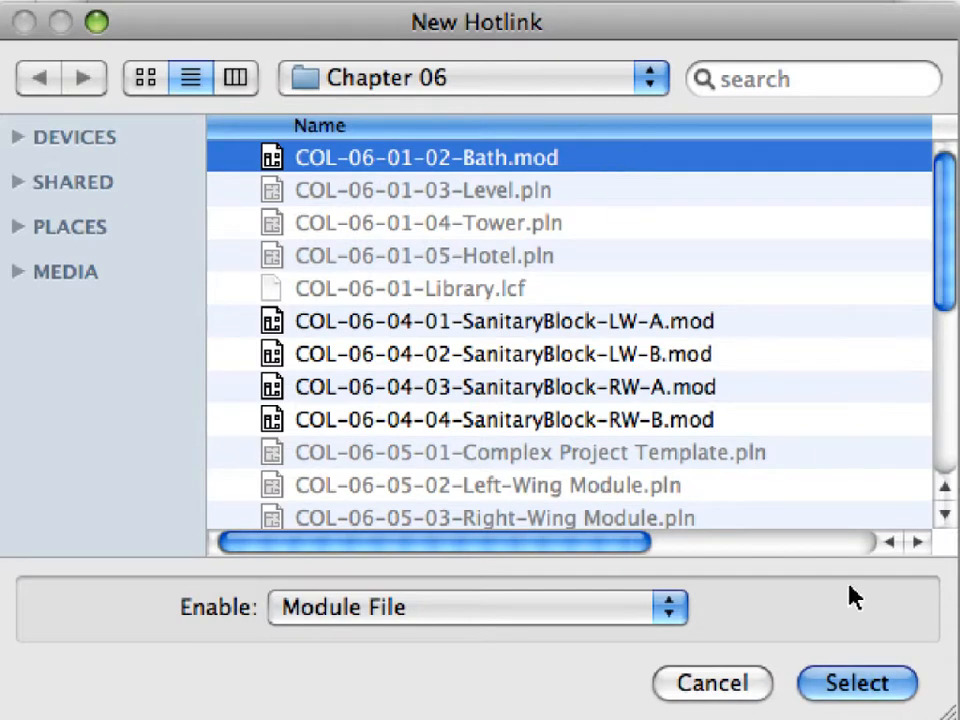
click(900, 686)
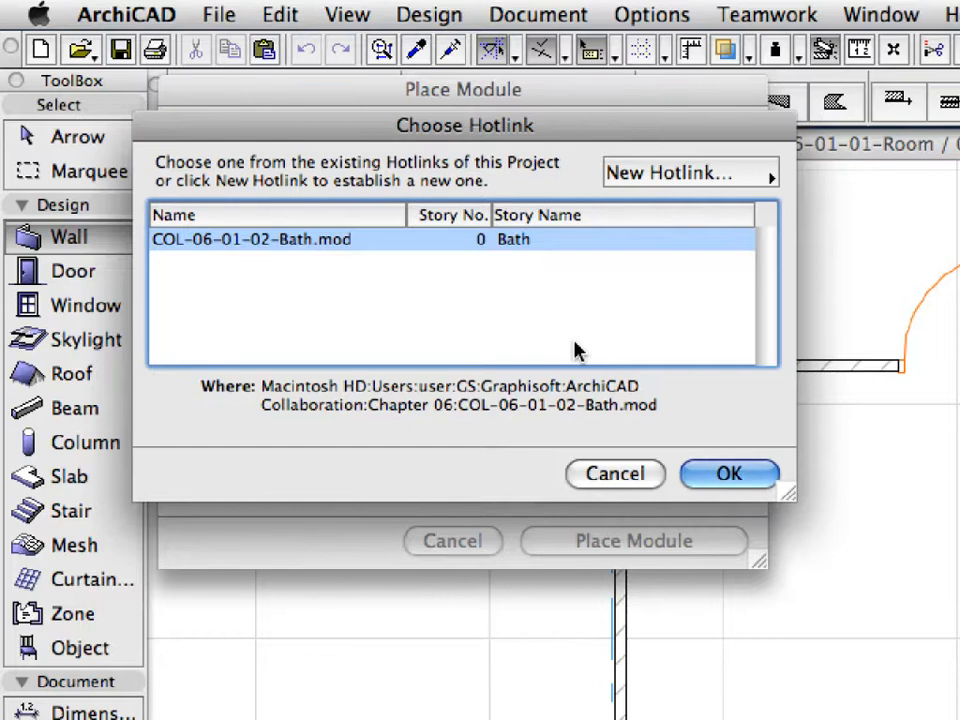
click(752, 474)
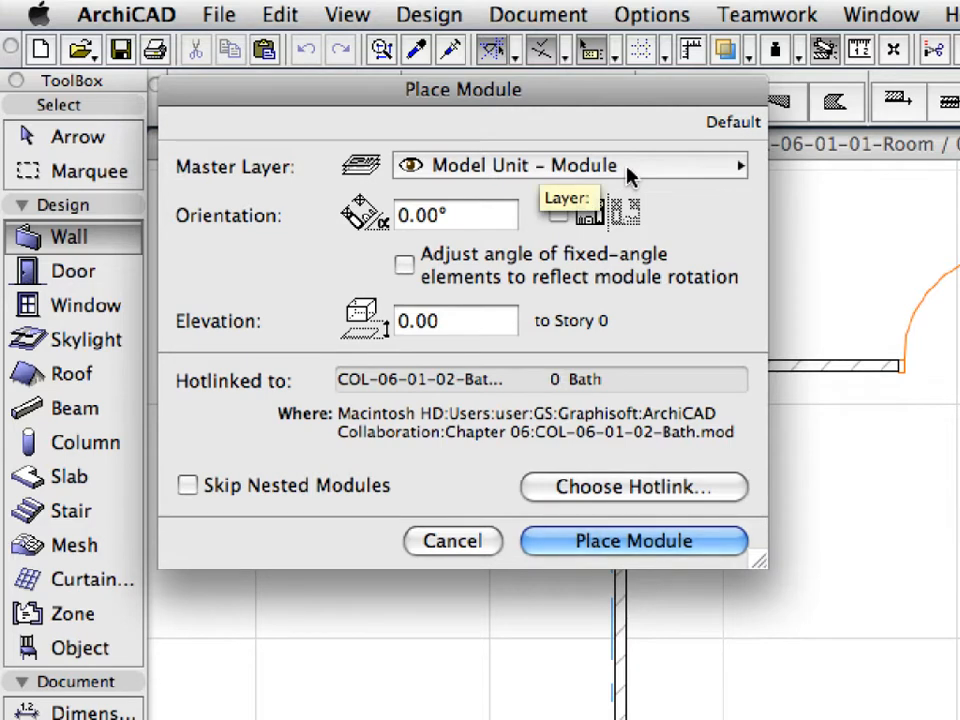
- Place the bath module on the Model Unit - Module layer in the room plan and finalize its position
click(728, 541)
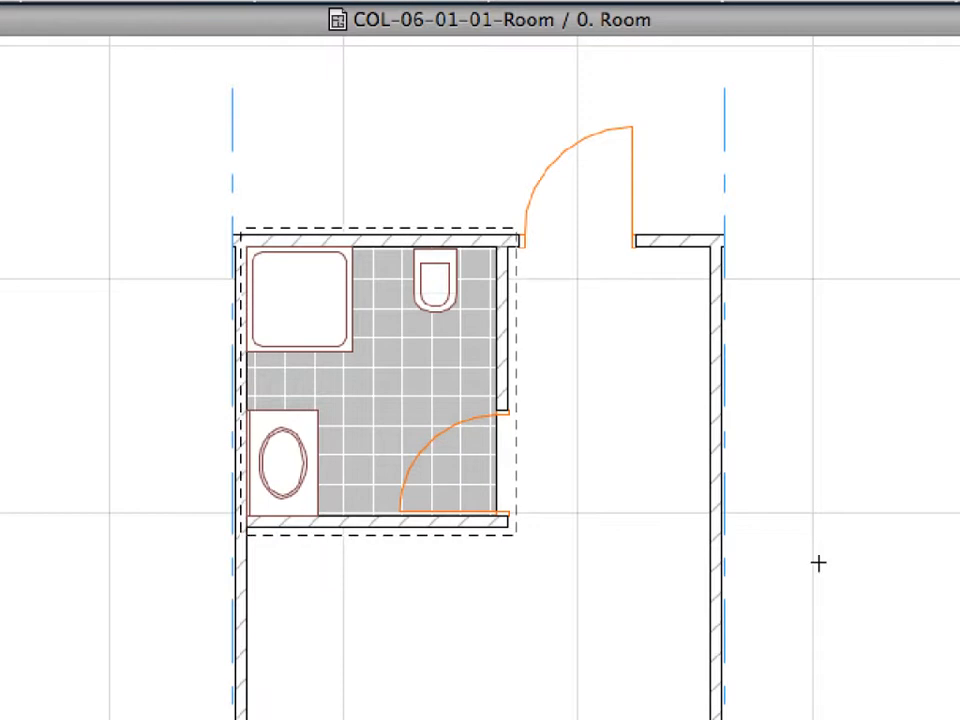
click(494, 177)
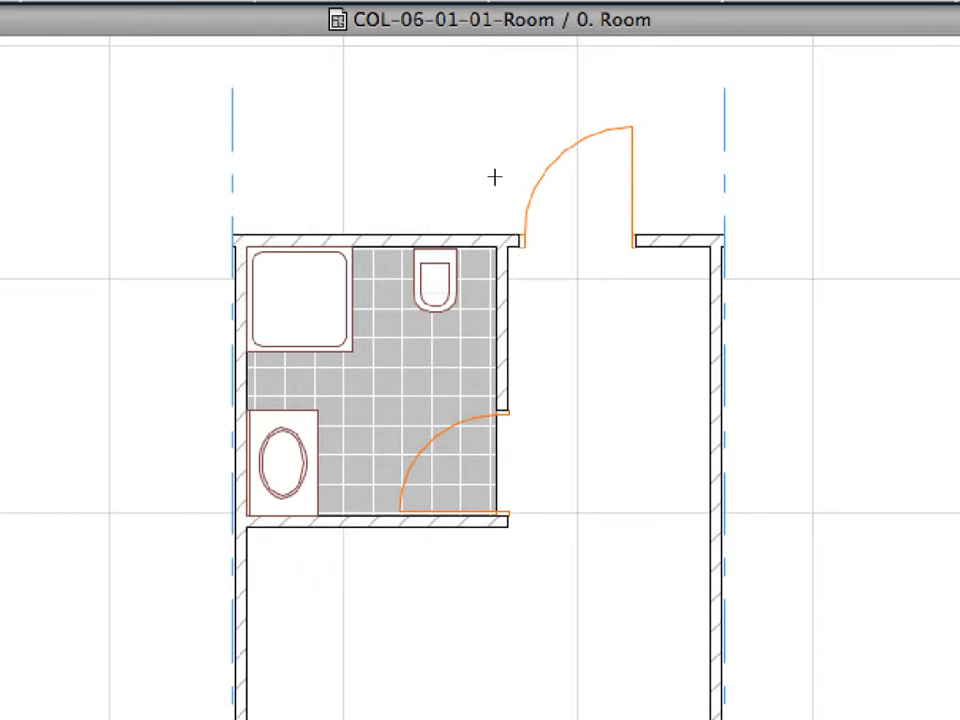
scroll(341, 331, up, 3)
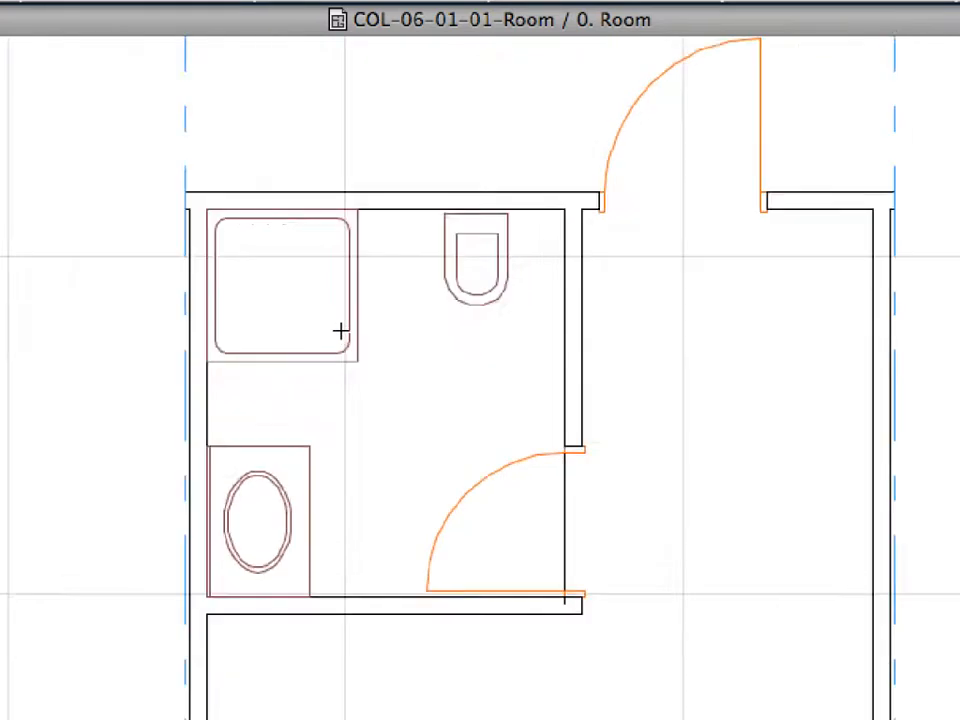
- Save the room project with its placed bath module and close it
scroll(341, 331, up, 3)
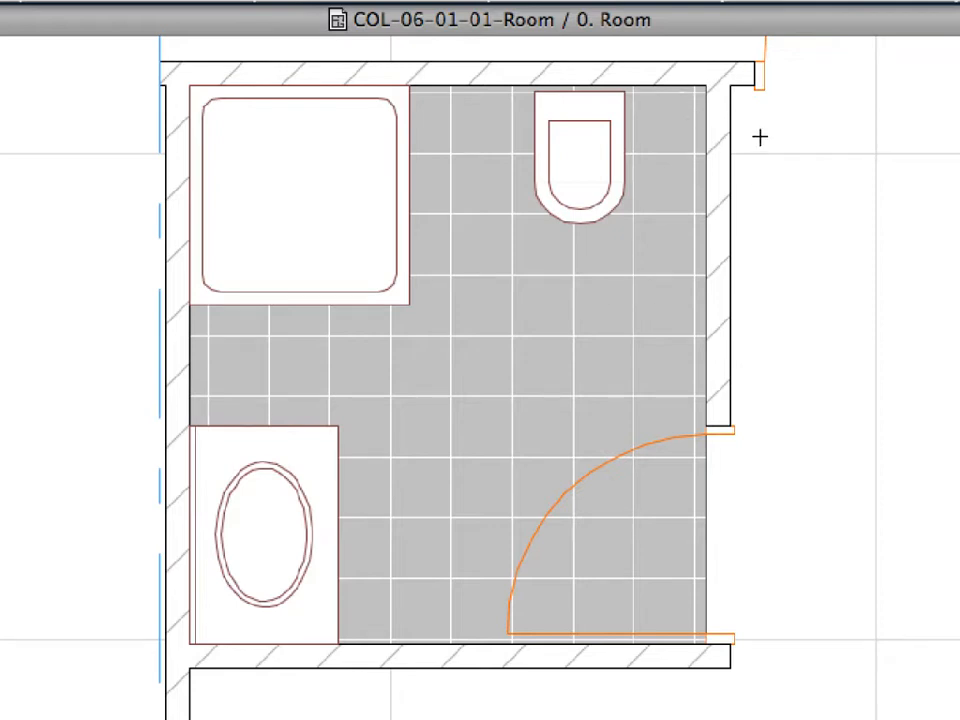
click(413, 256)
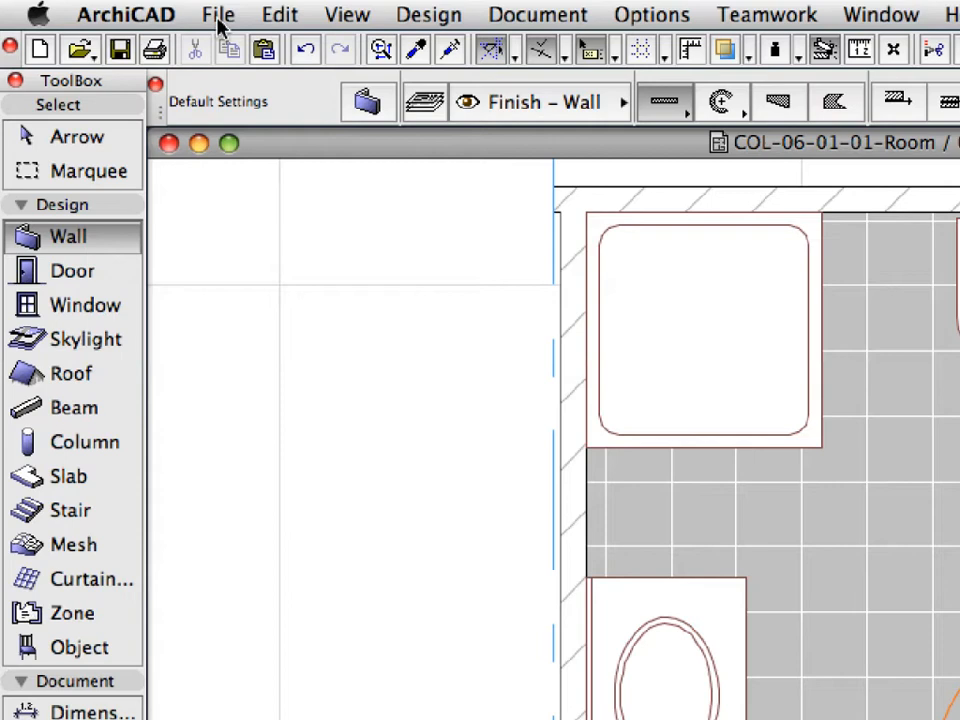
click(218, 16)
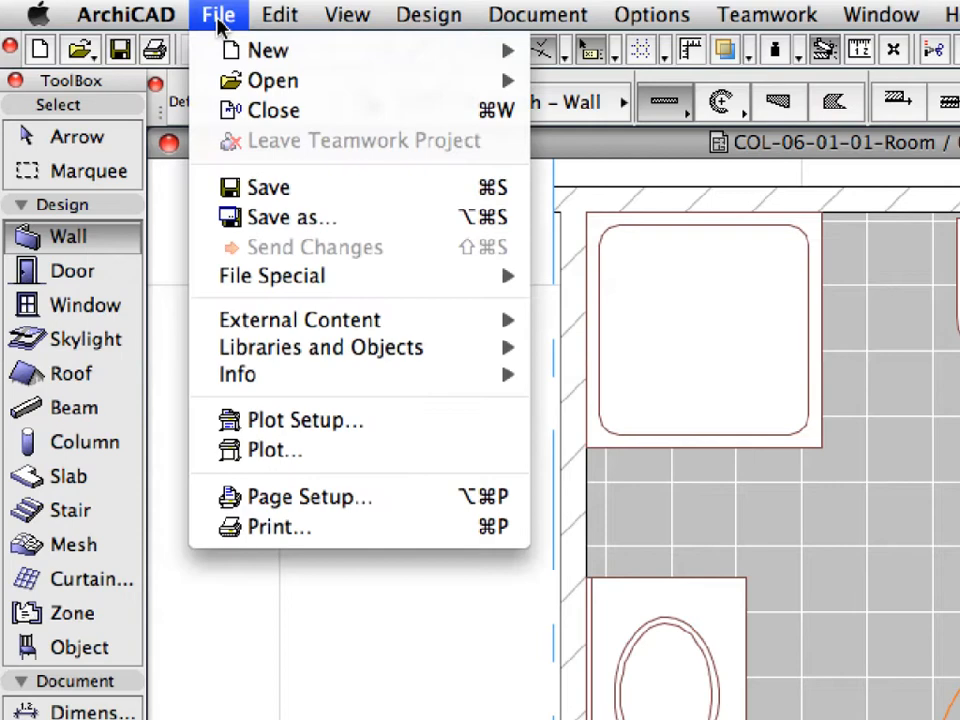
click(390, 197)
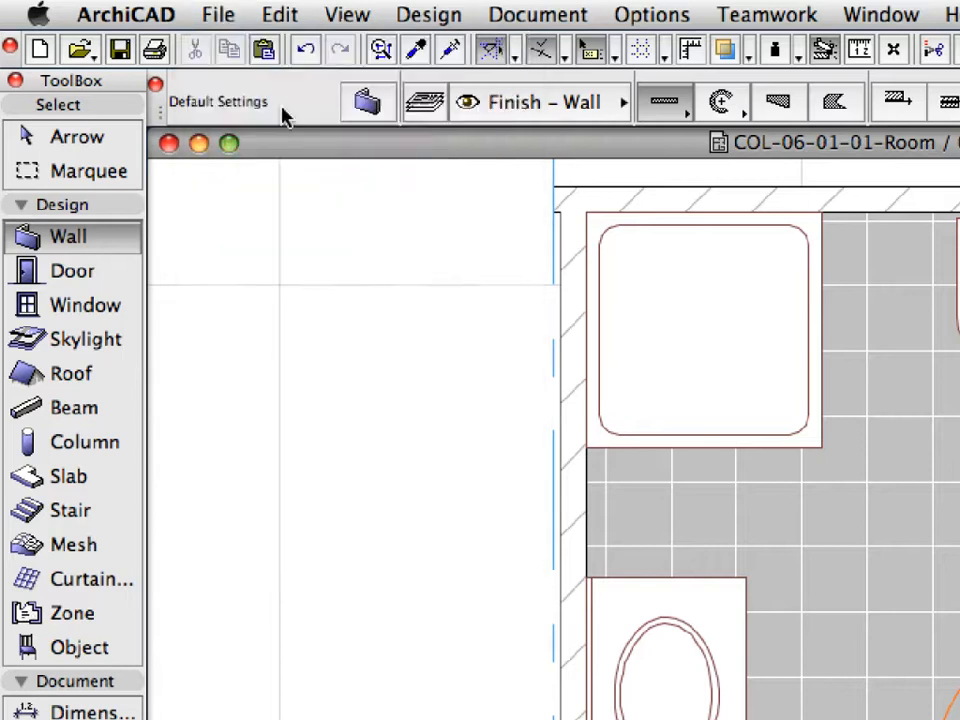
click(224, 18)
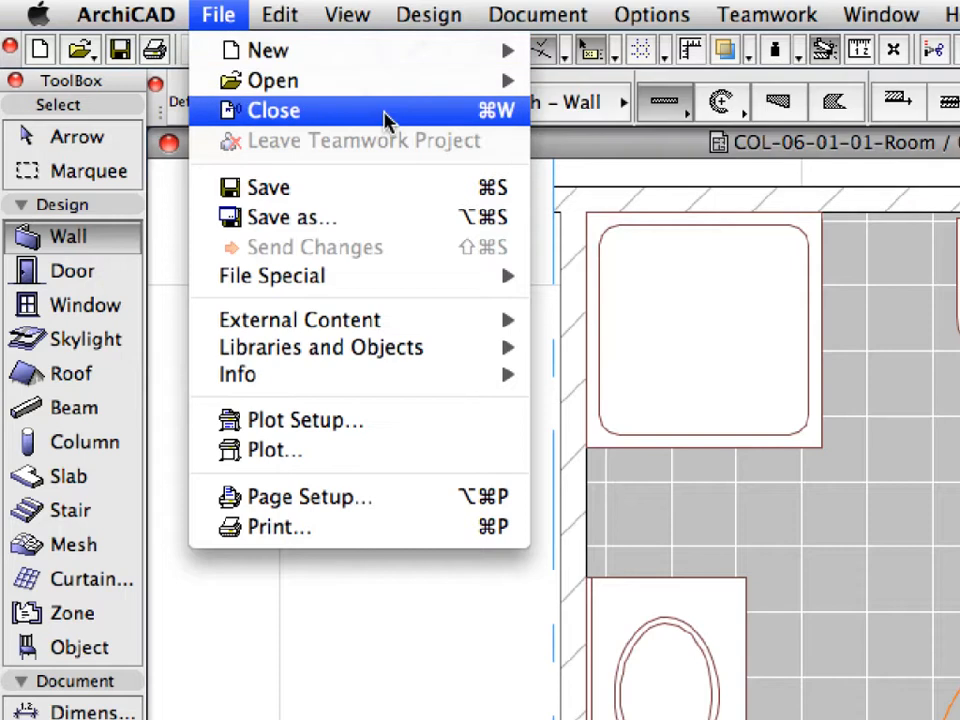
click(388, 115)
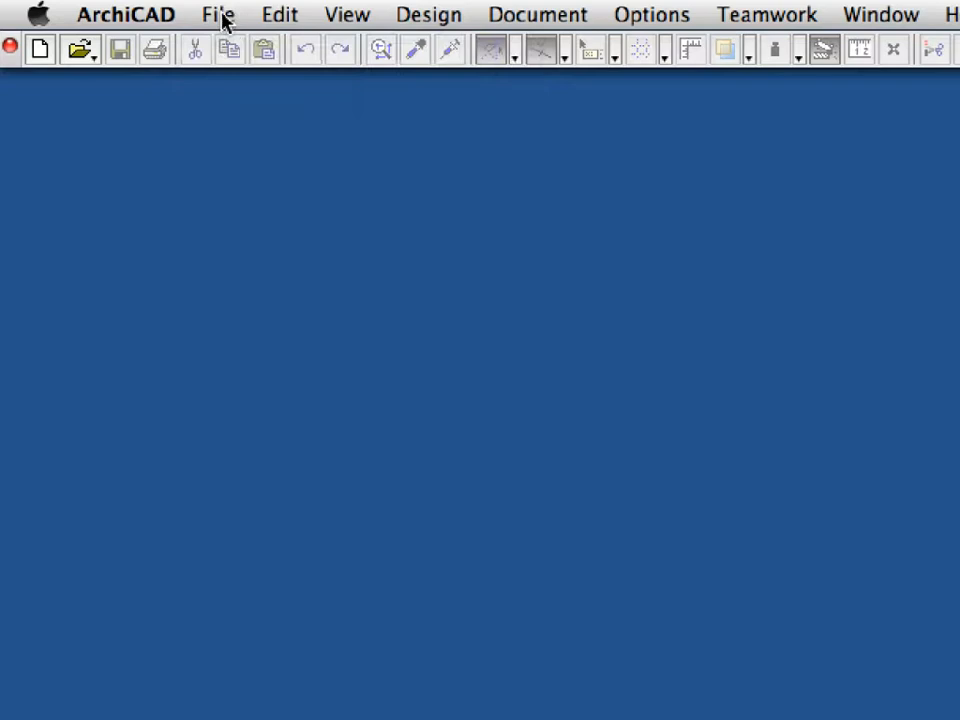
- Open the project COL-06-01-03-Level.pln from the Chapter 06 folder, keeping all file types enabled
click(222, 17)
mouse_move(240, 78)
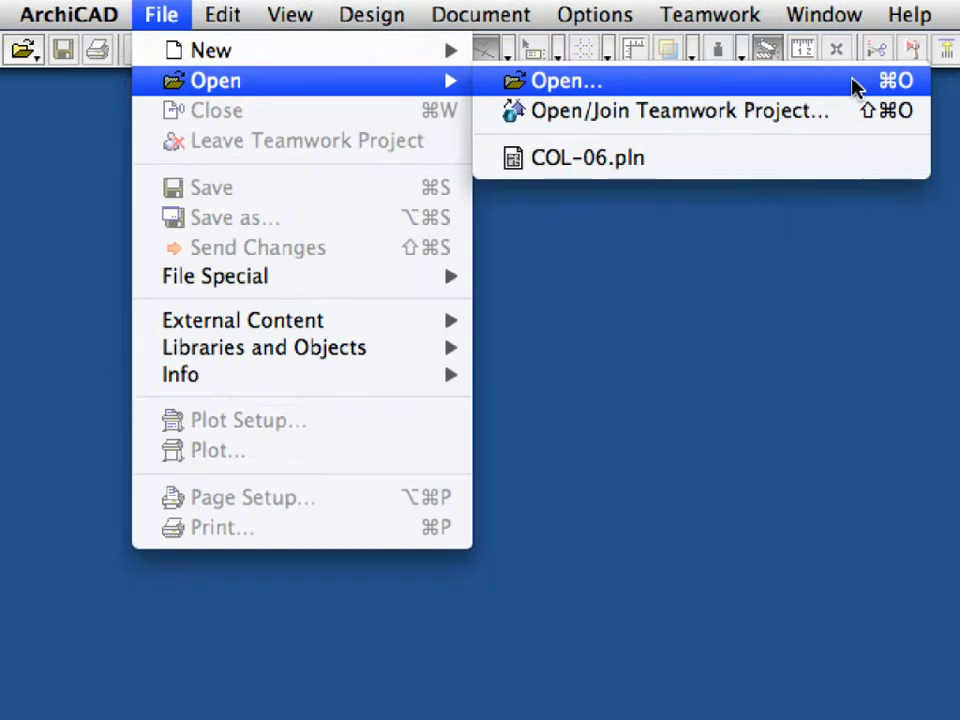
click(855, 86)
click(522, 250)
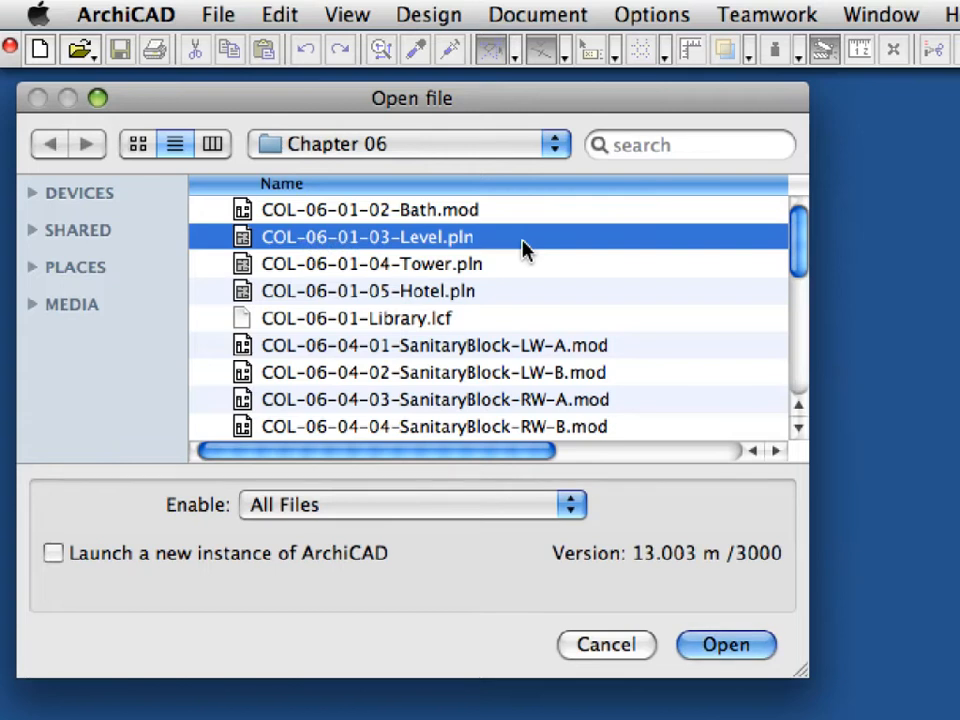
click(525, 505)
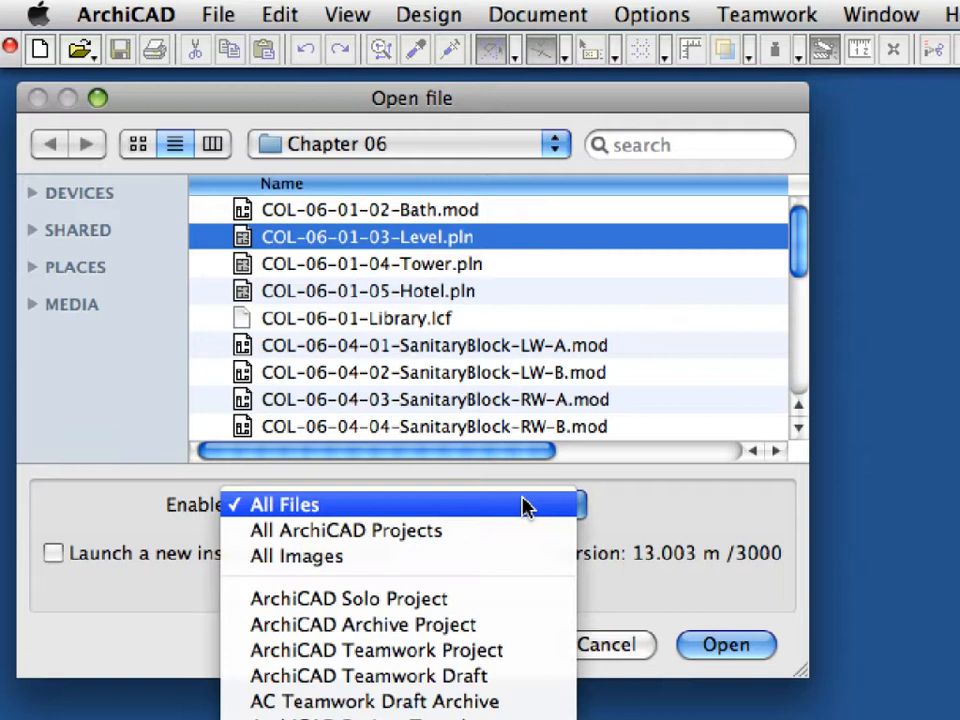
click(525, 505)
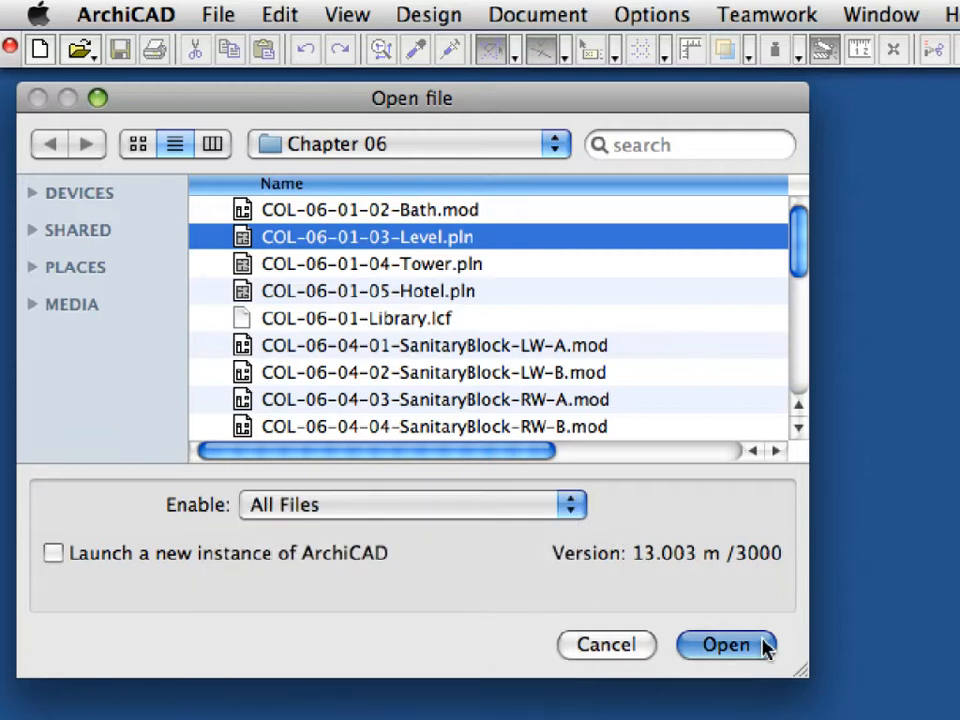
click(762, 646)
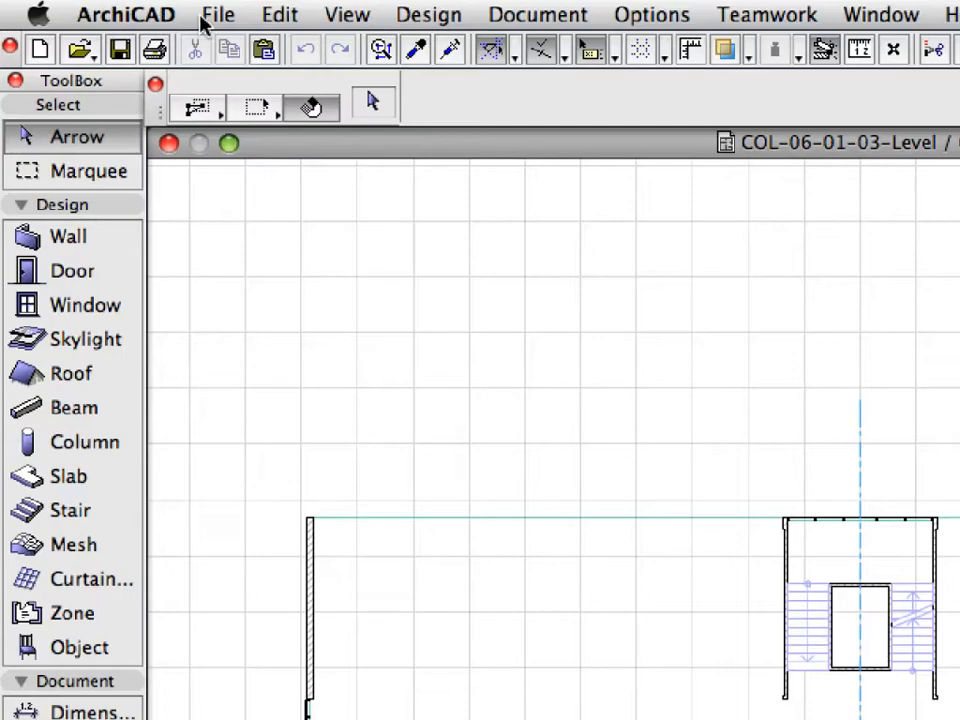
- Start placing a hotlinked module in the level plan, using a new hotlink from a file
click(113, 9)
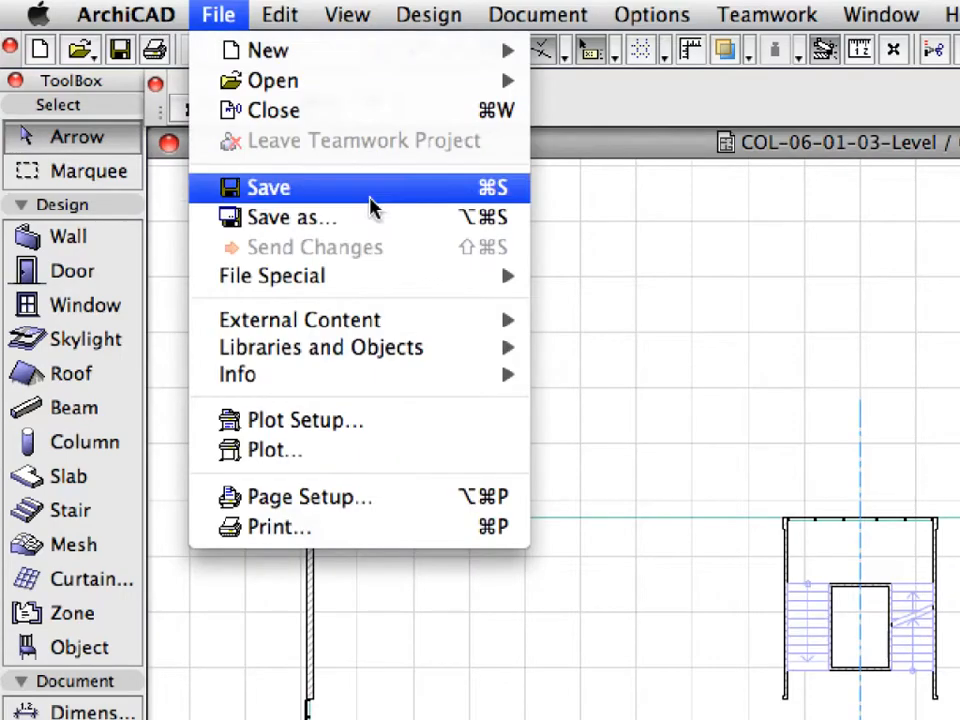
mouse_move(441, 326)
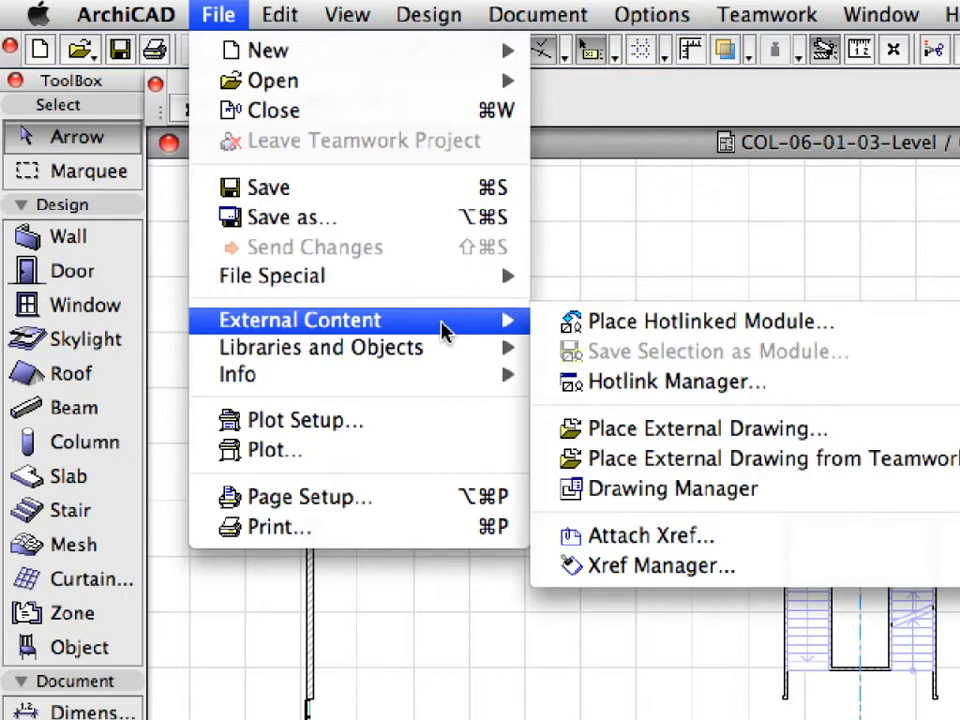
click(912, 333)
click(733, 490)
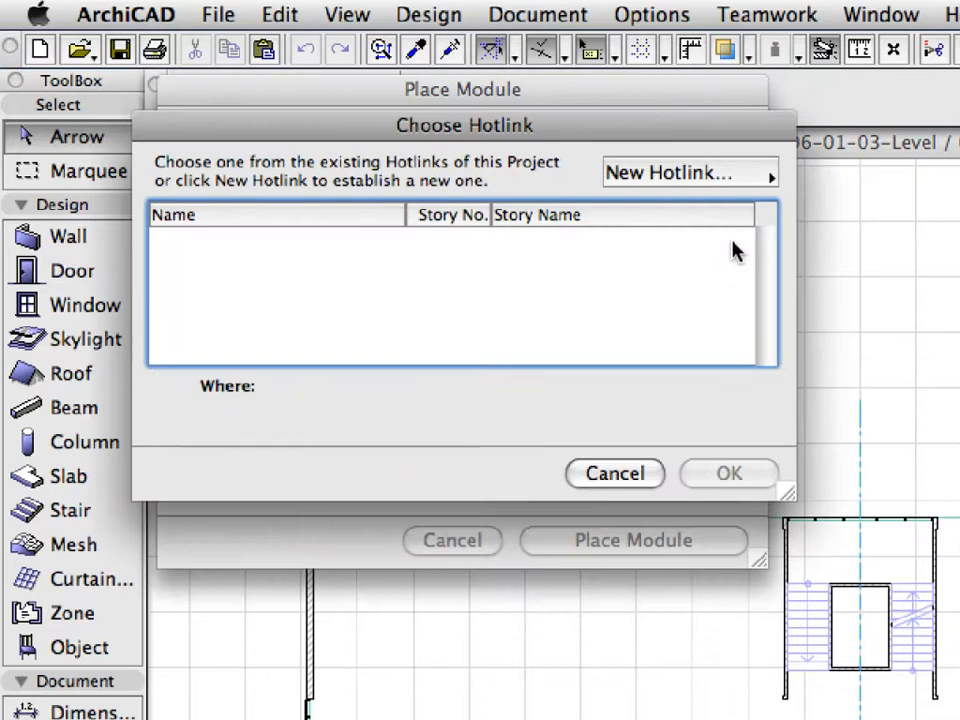
click(735, 180)
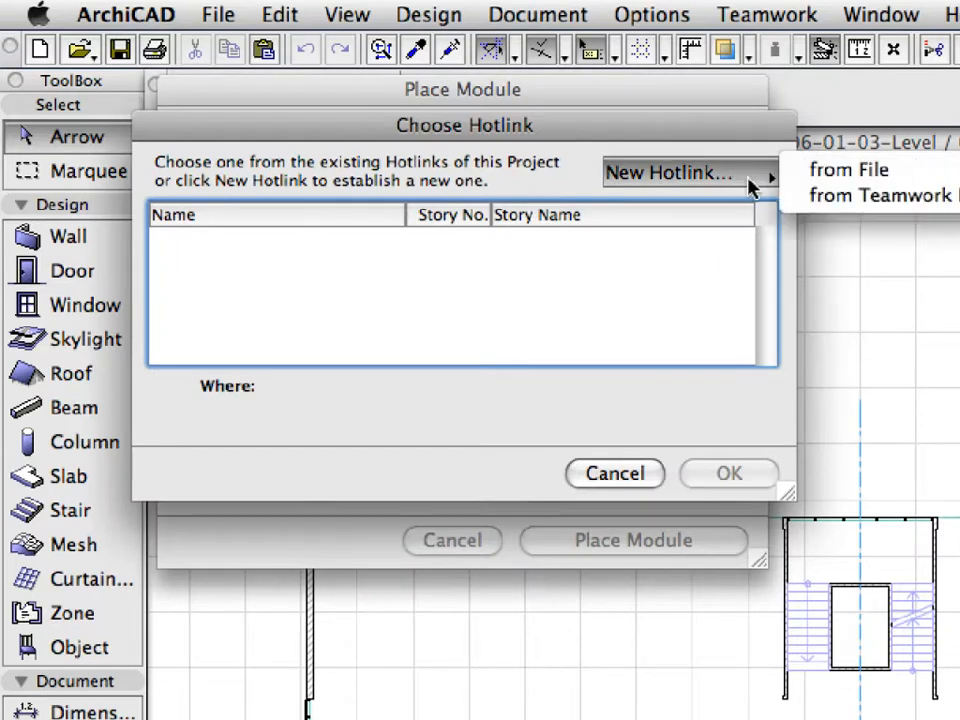
click(933, 183)
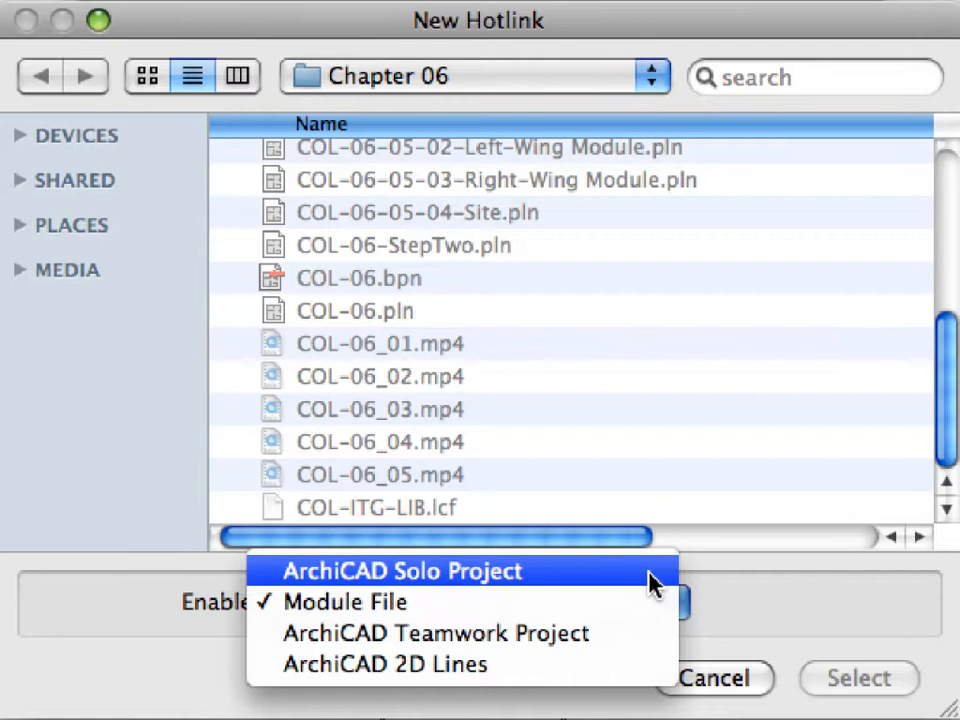
- Choose the Room story of the ArchiCAD Solo Project COL-06.pln as hotlink source and place it on the Model Unit - Module layer
click(655, 583)
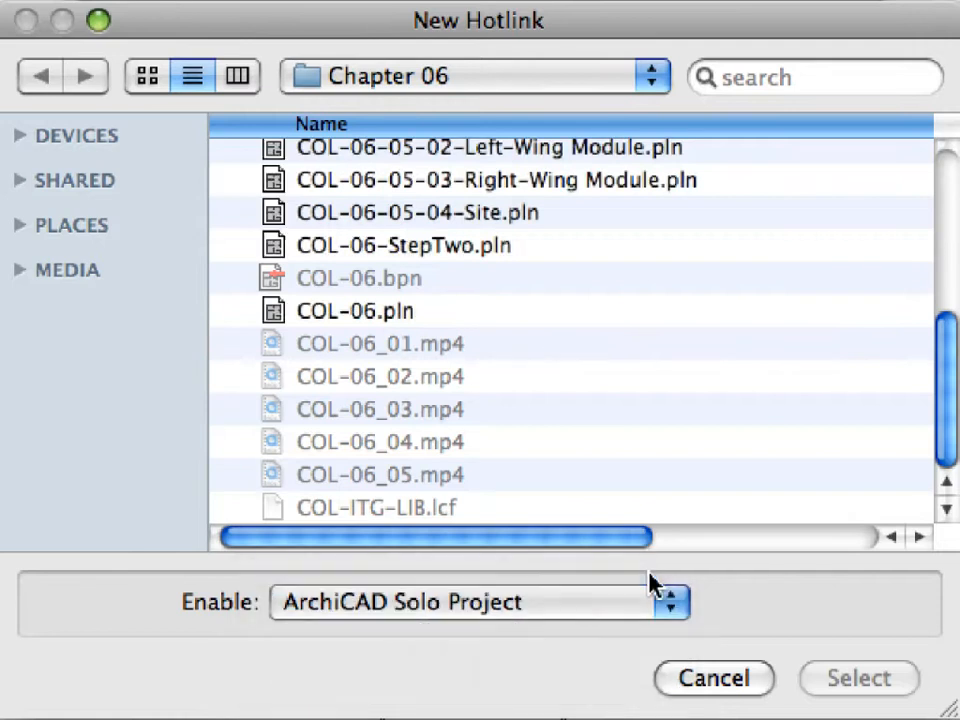
click(476, 322)
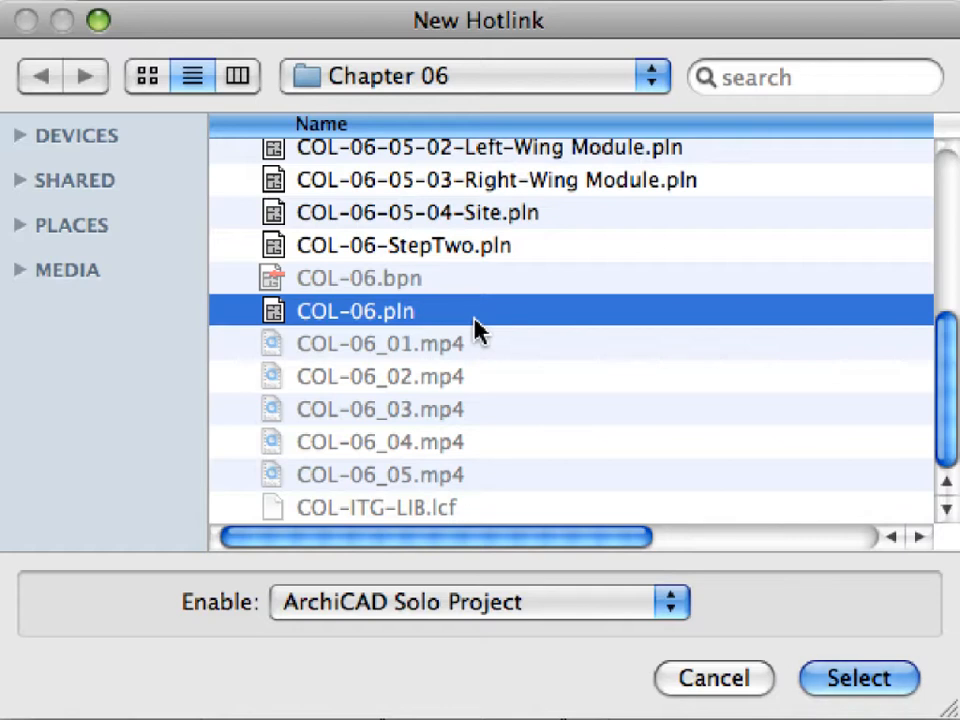
click(905, 679)
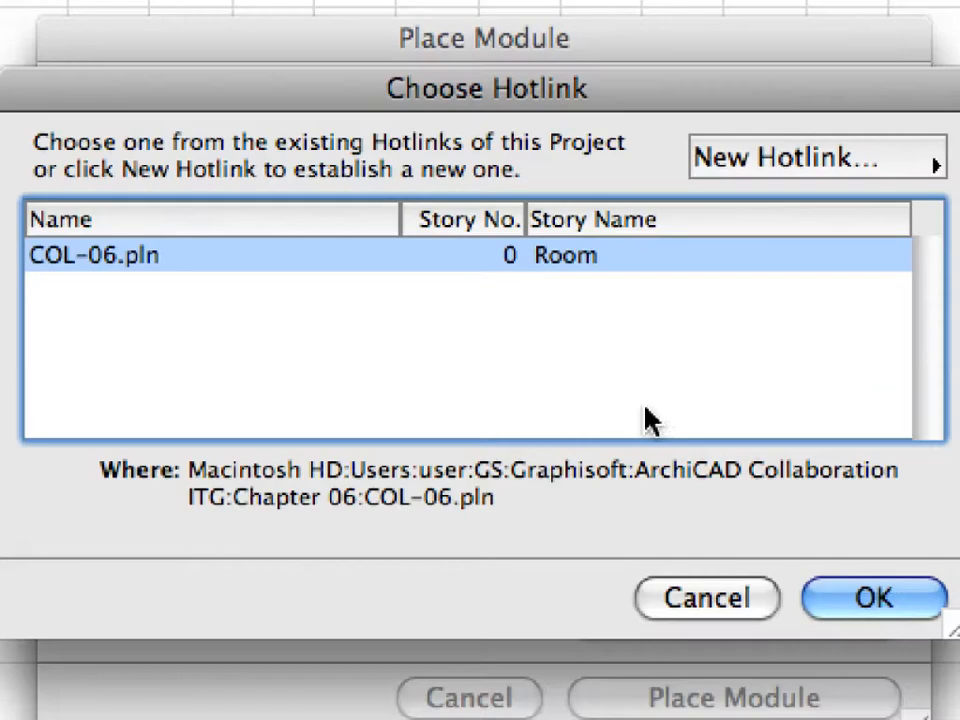
click(866, 588)
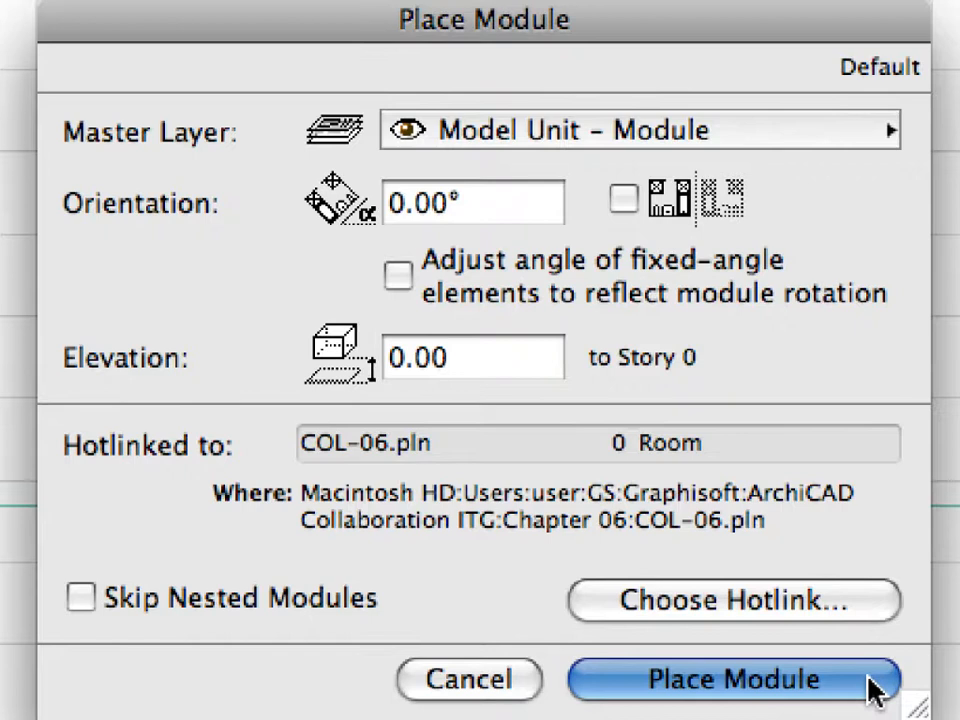
click(868, 680)
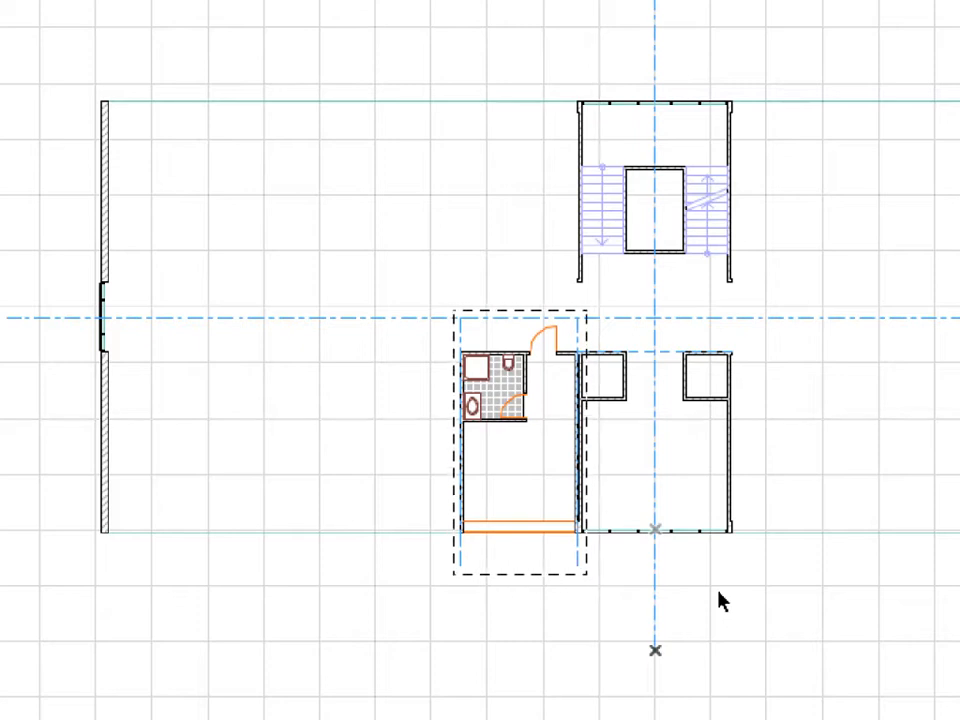
key(Escape)
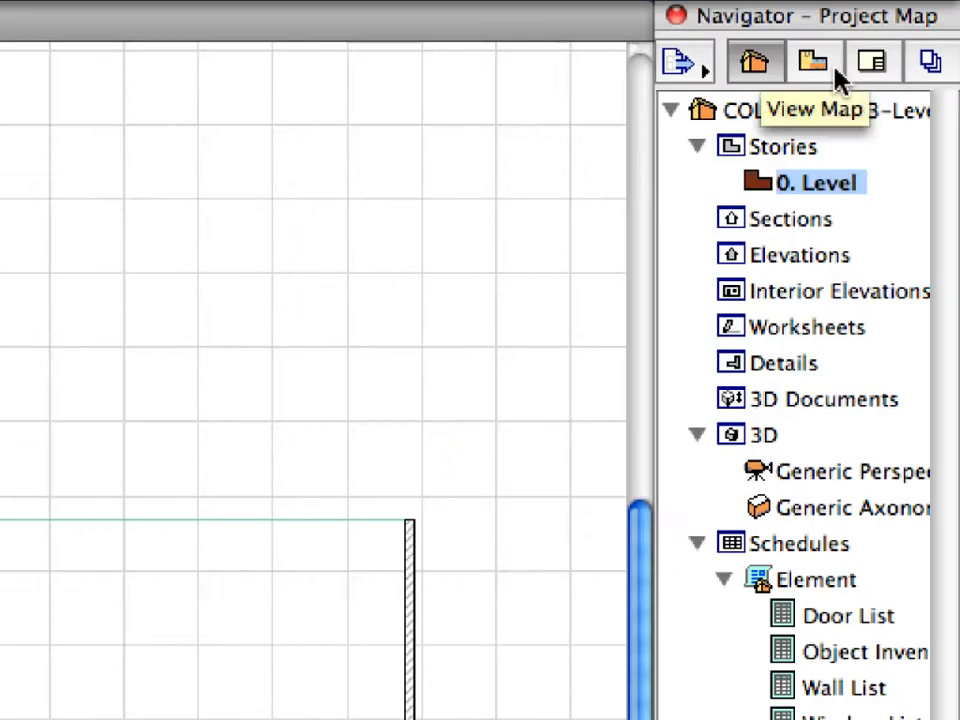
- Open saved view 6.1.1 and mirror a copy of the room module across the line from marker 1.1 to marker 1.2
click(836, 74)
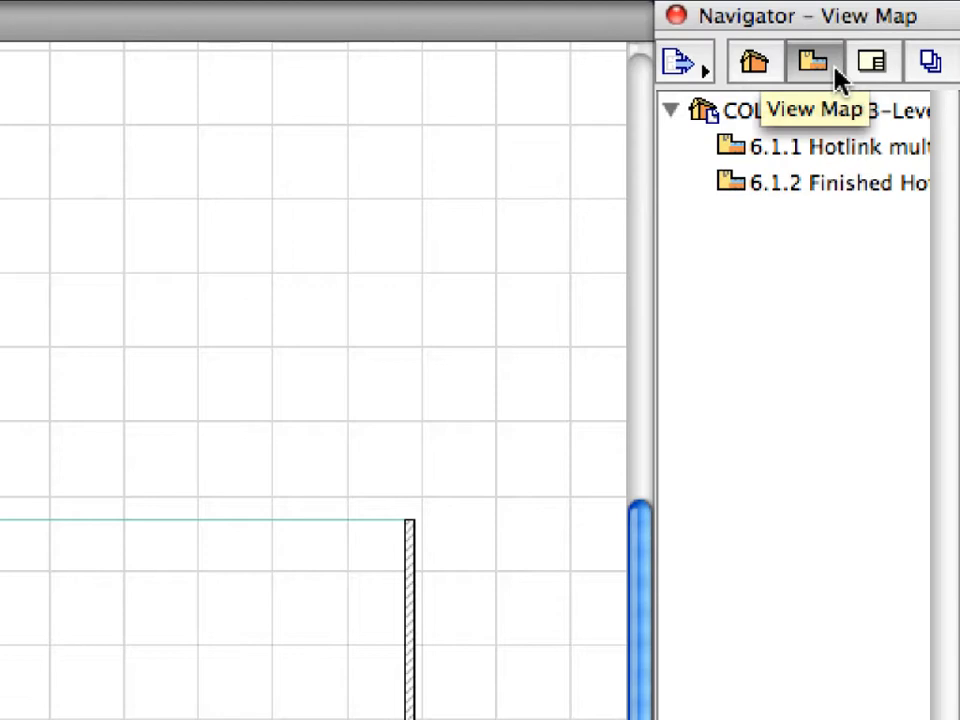
double_click(787, 158)
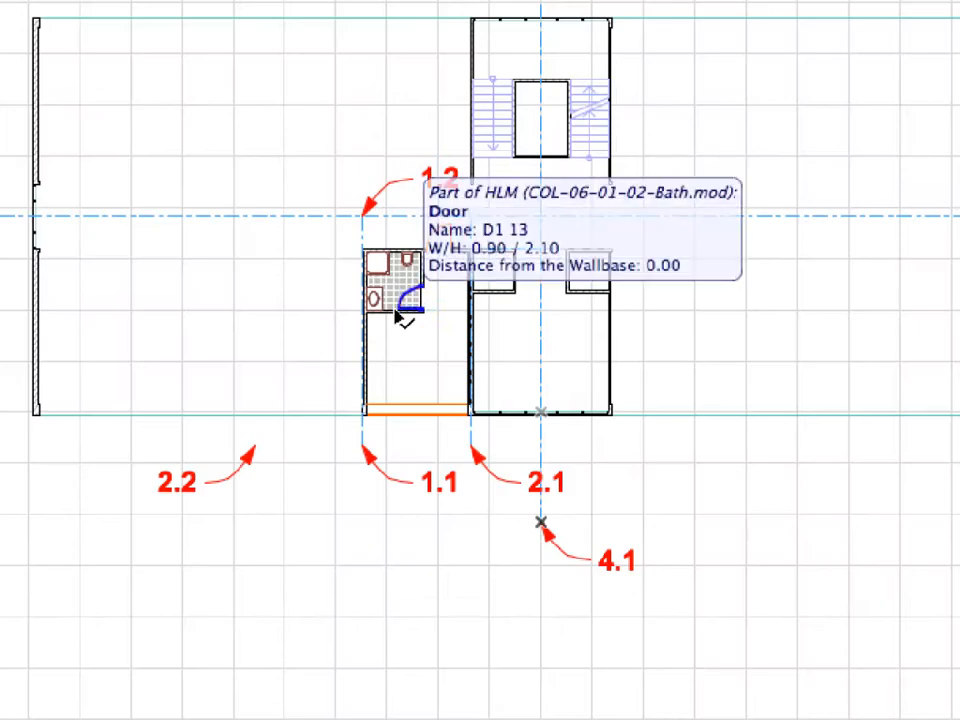
click(397, 318)
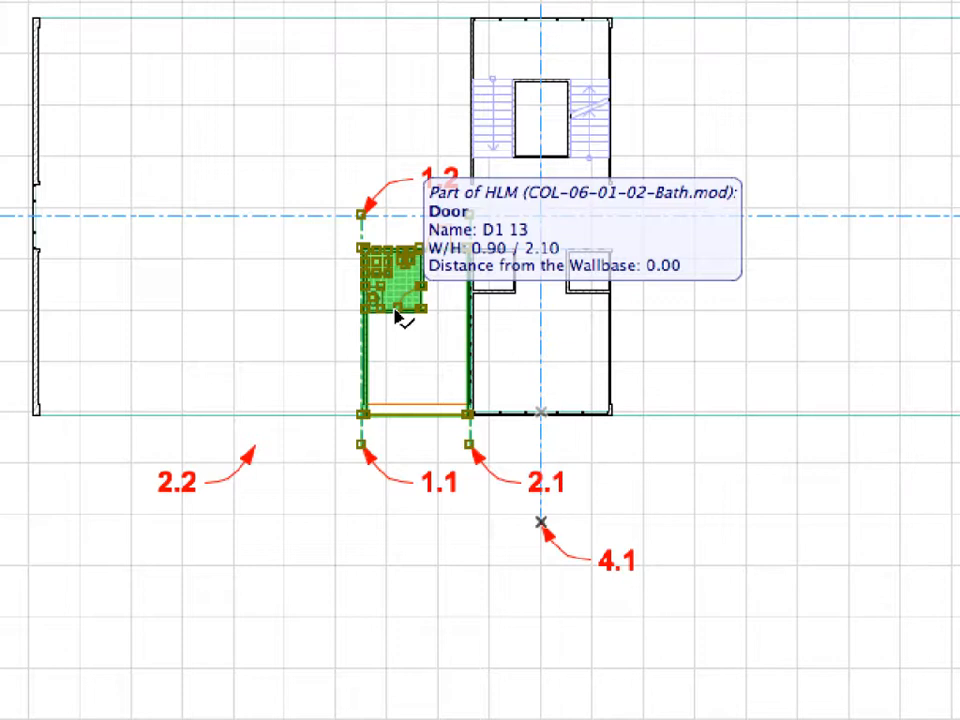
right_click(142, 80)
mouse_move(367, 405)
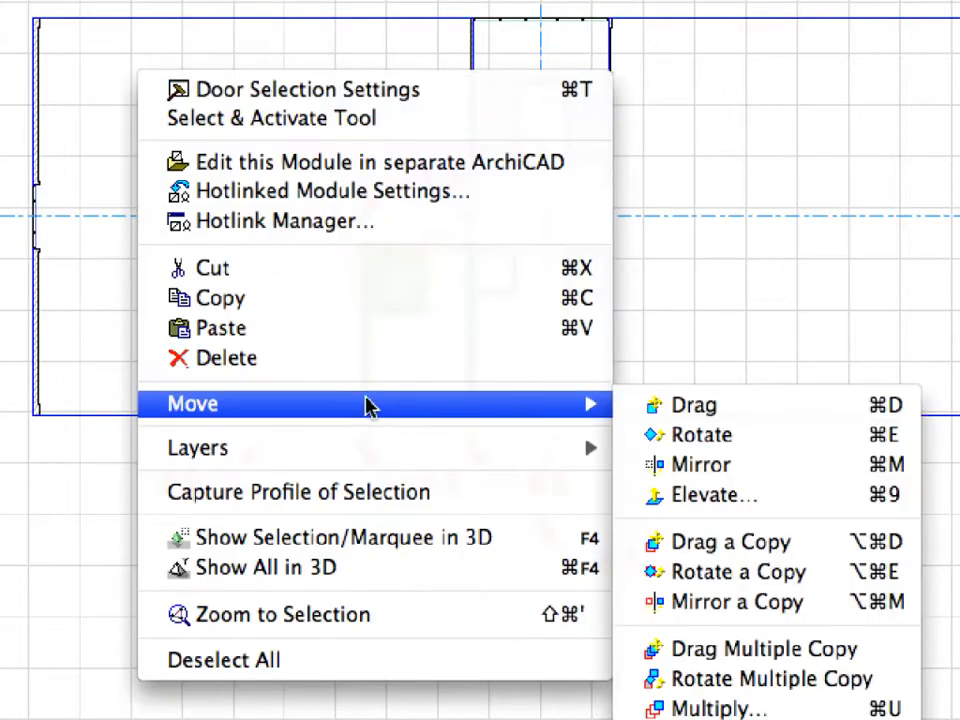
click(835, 603)
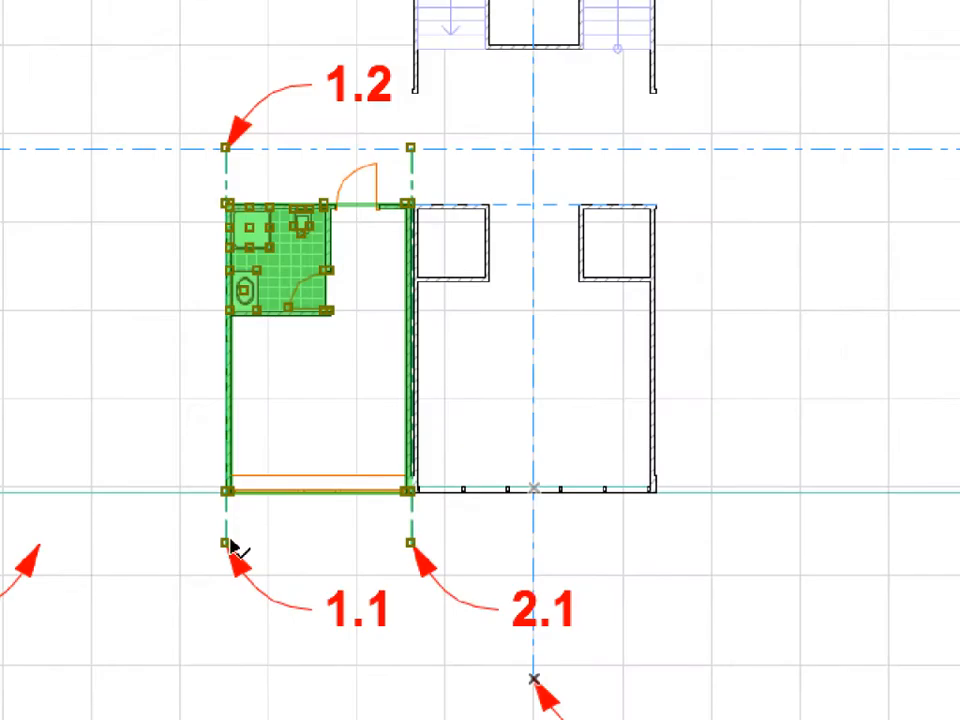
click(226, 544)
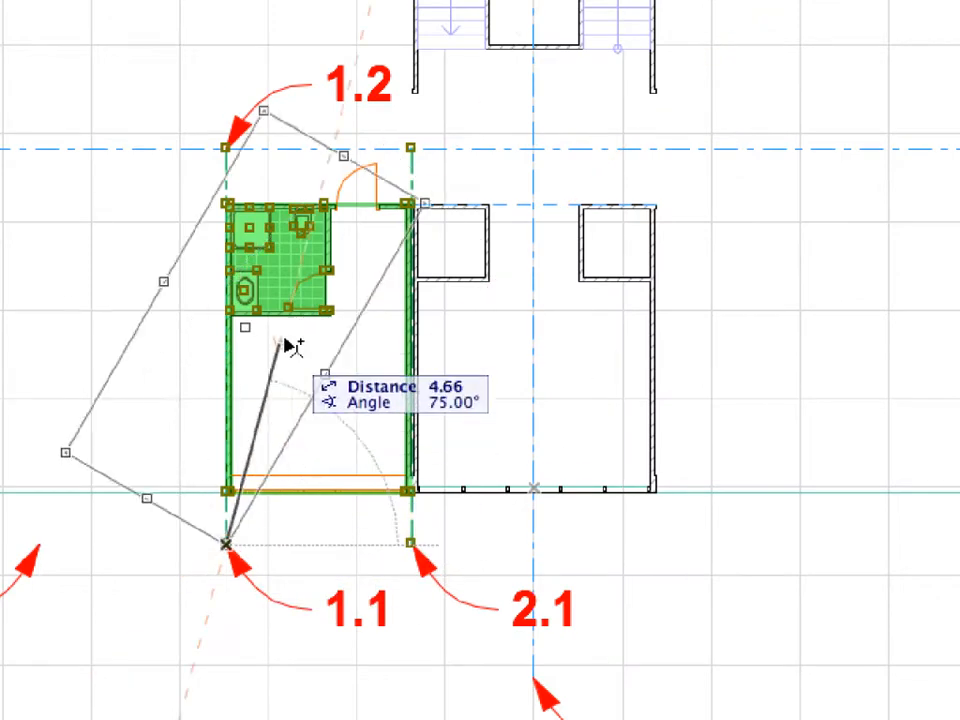
click(227, 150)
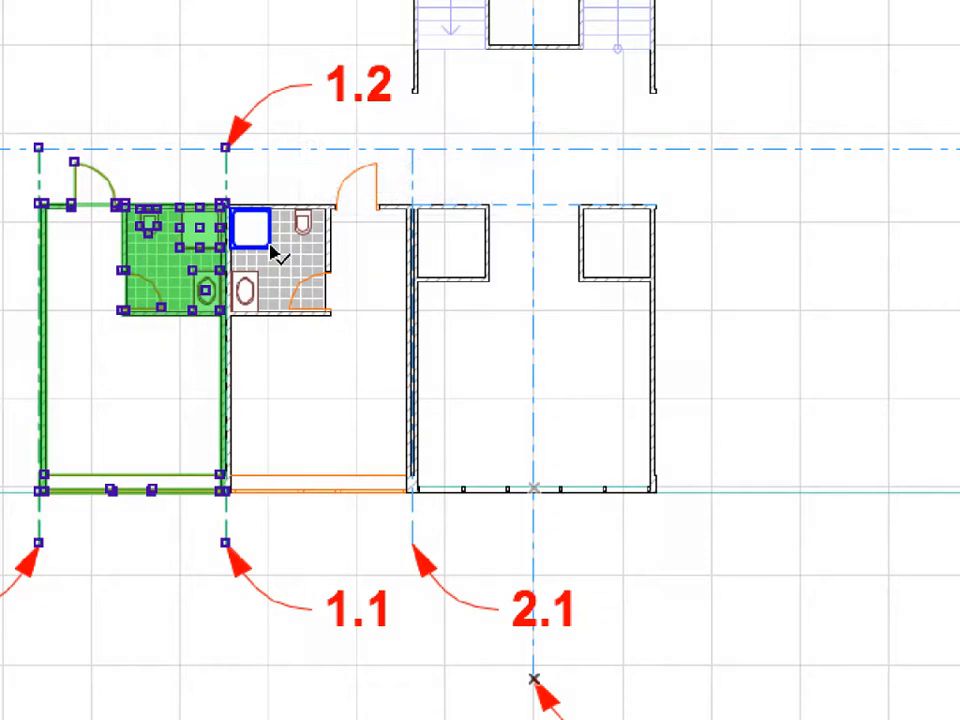
- Add the original room module to the selection and copy both rooms from marker 2.1 to marker 2.2, a distance of 8.40 at 180°
shift+click(272, 252)
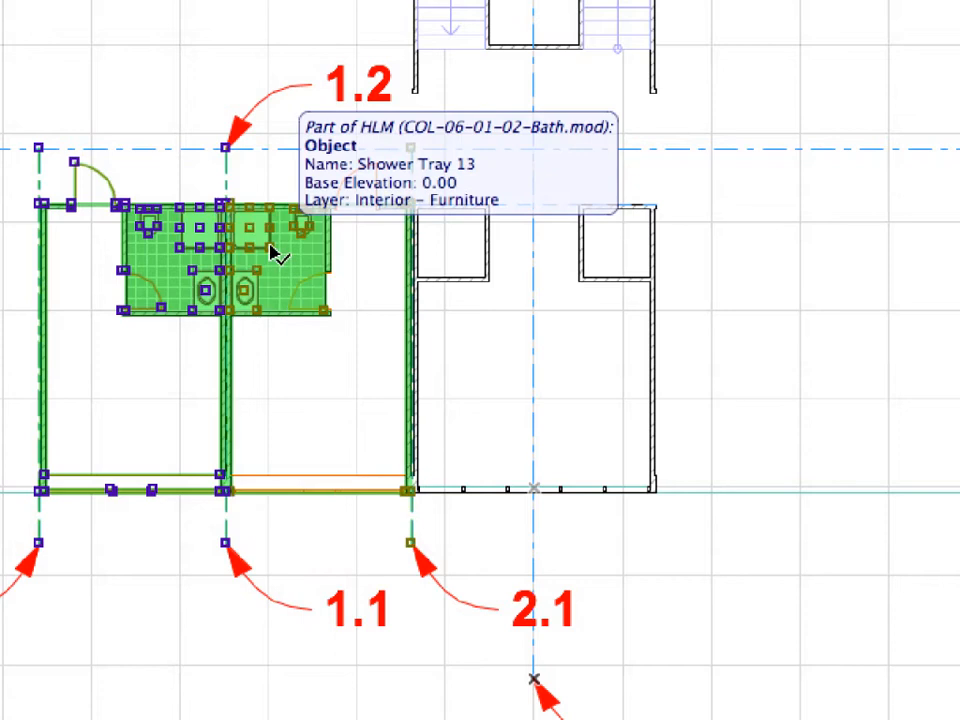
right_click(107, 57)
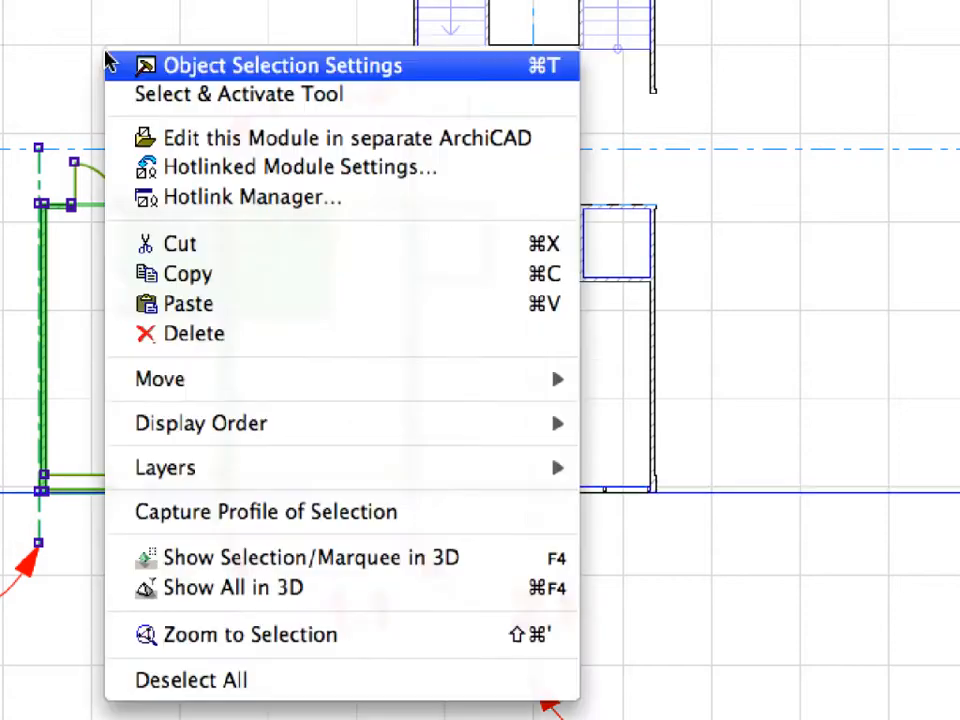
mouse_move(349, 379)
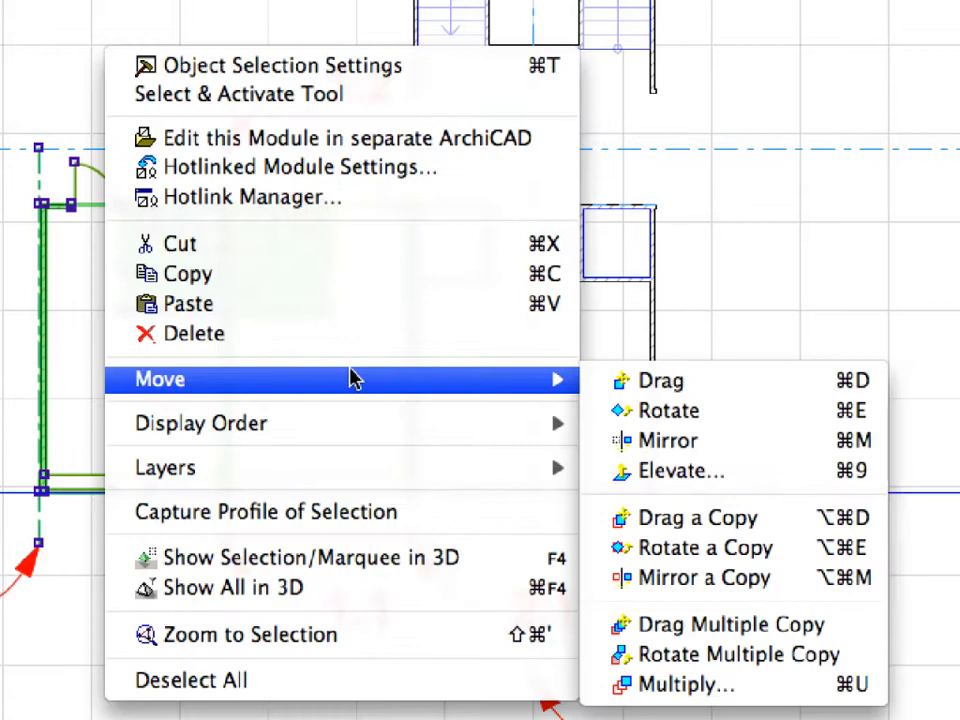
click(785, 528)
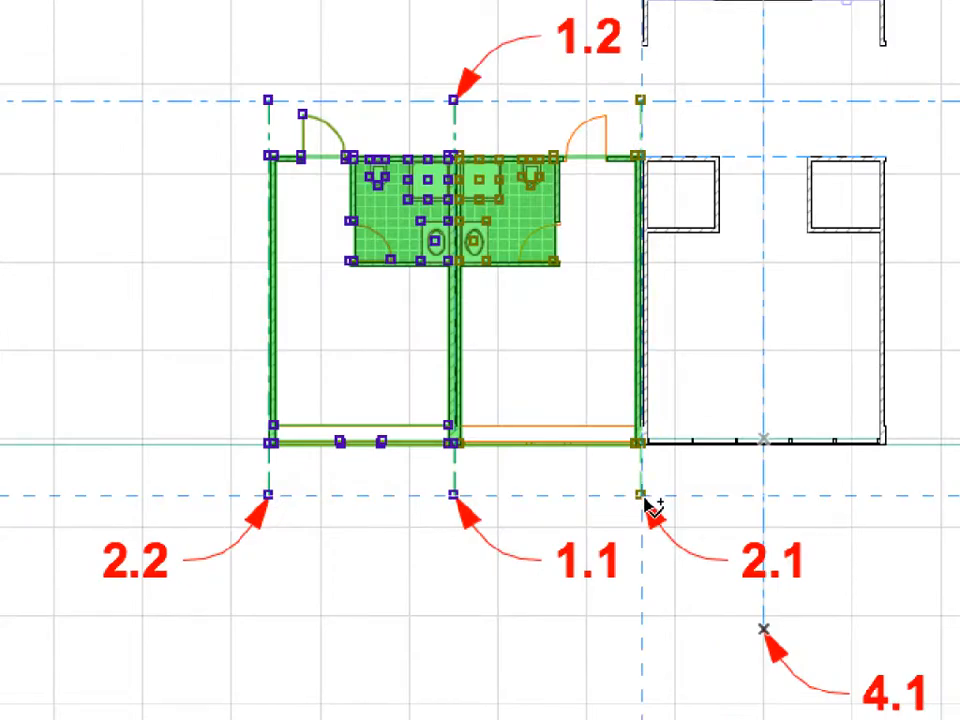
click(642, 496)
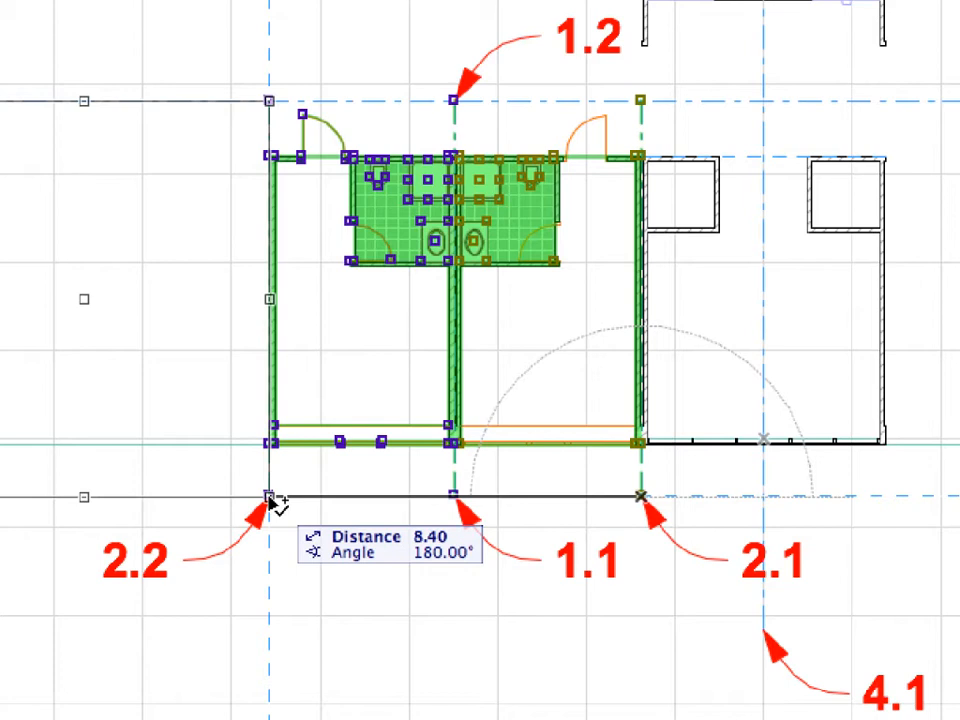
click(268, 497)
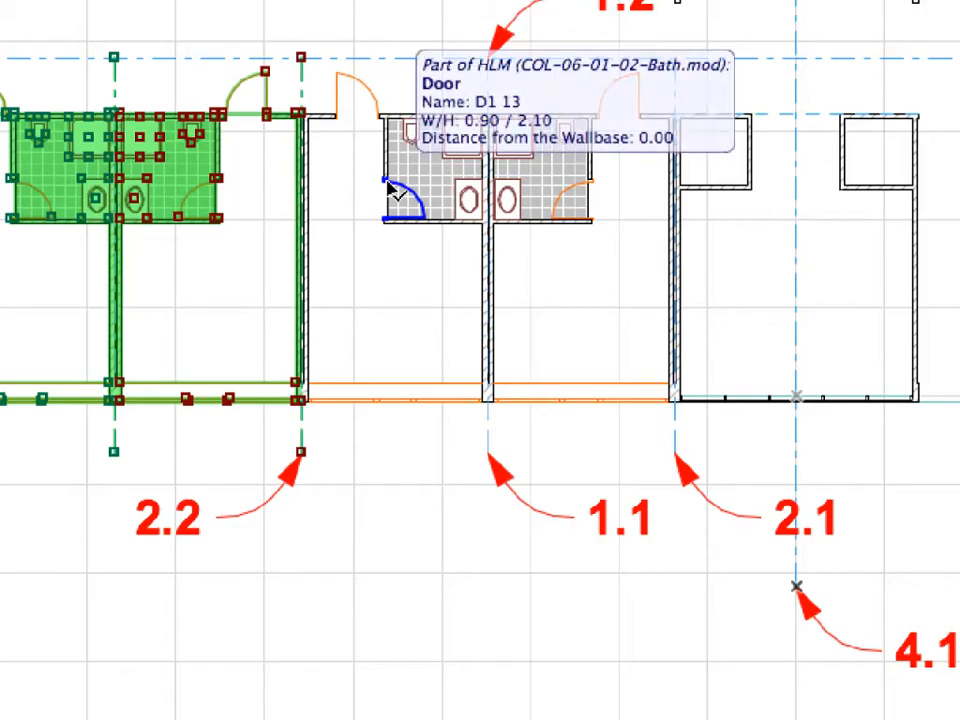
- Add the other two lower rooms to the selection and mirror a copy of all four across the line from marker 3.1 to 3.2
shift+click(367, 369)
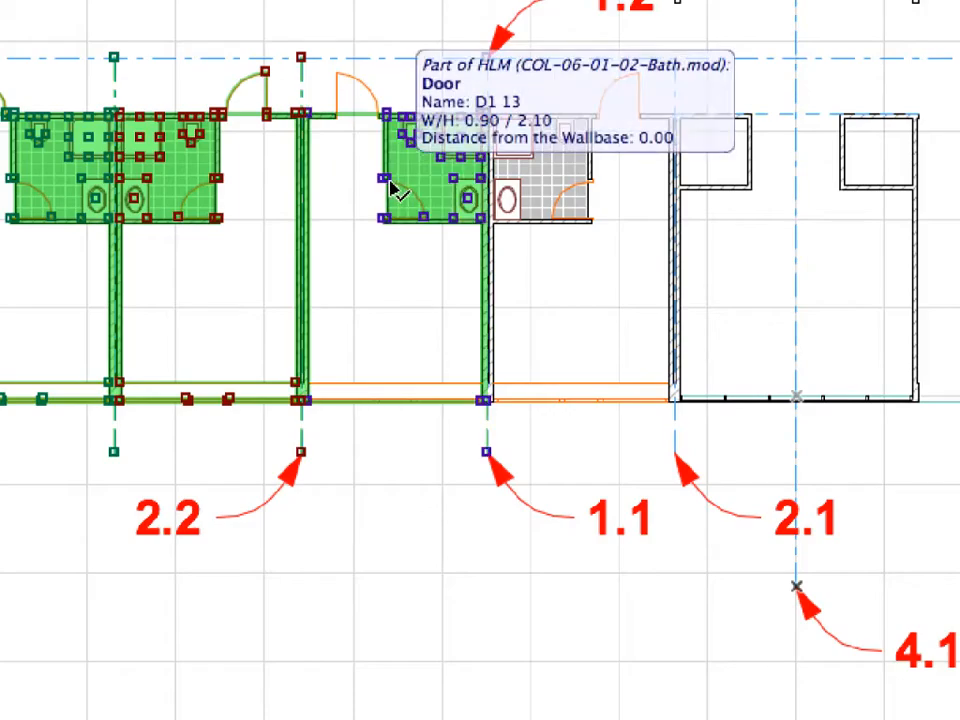
shift+click(533, 167)
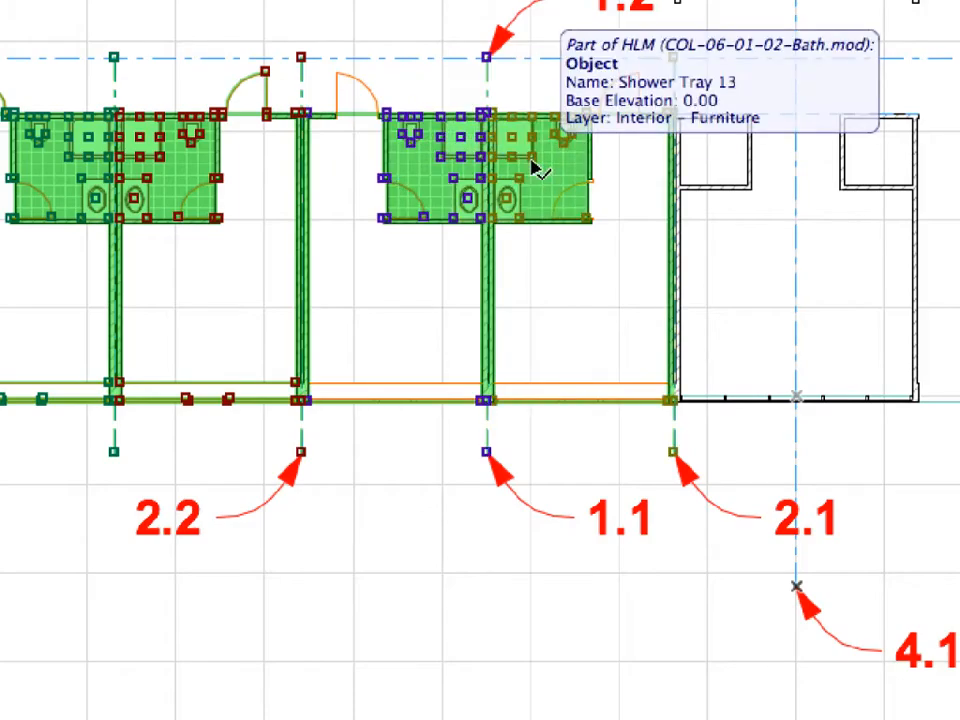
right_click(158, 32)
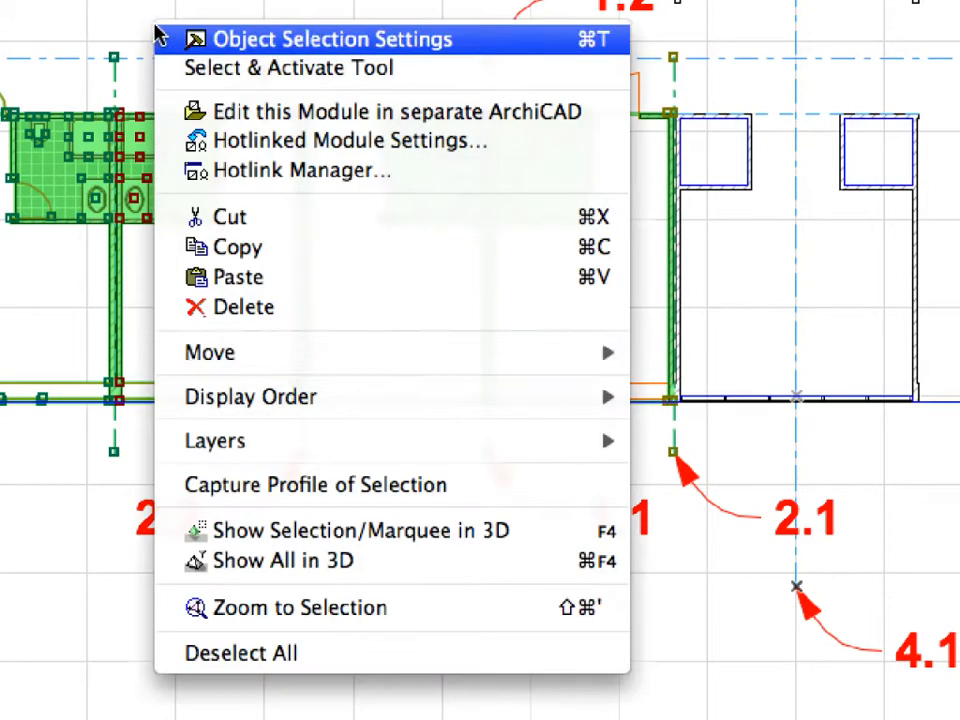
mouse_move(382, 344)
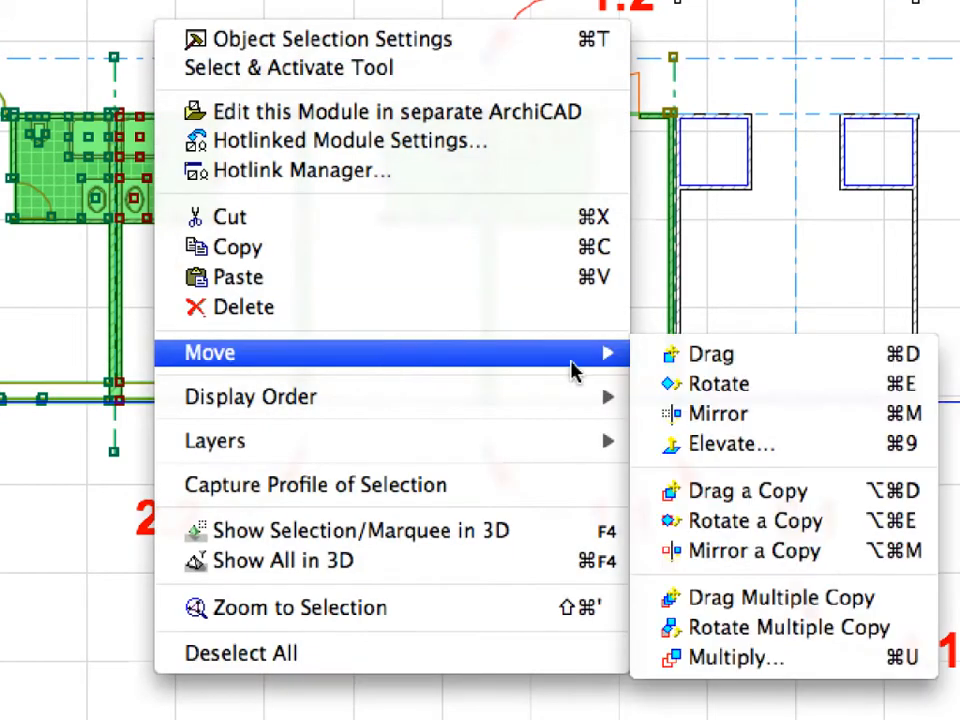
click(845, 551)
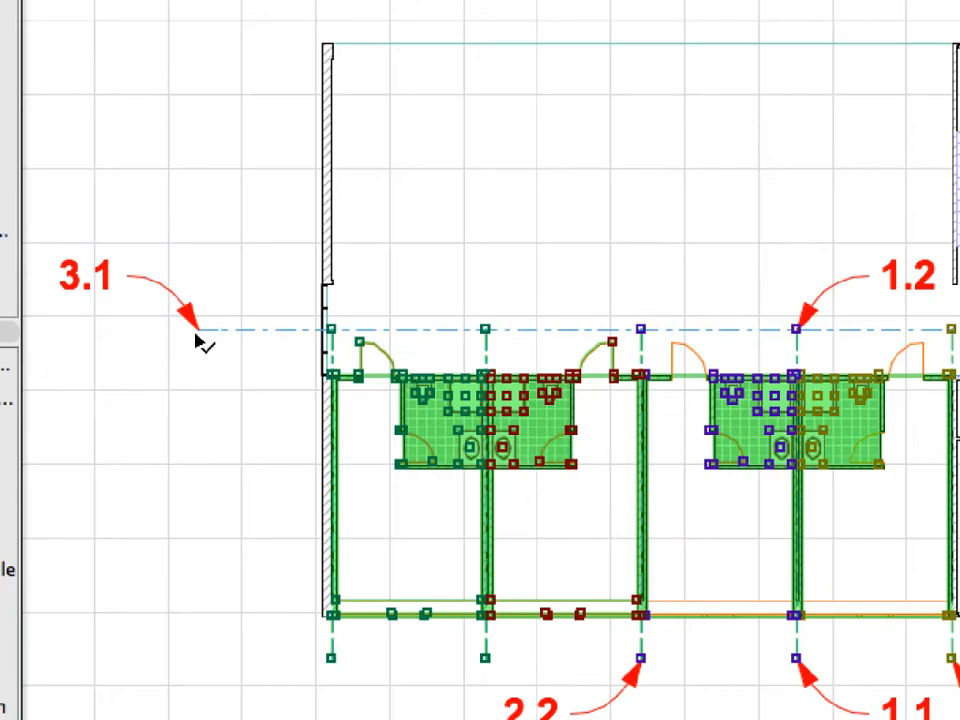
click(197, 331)
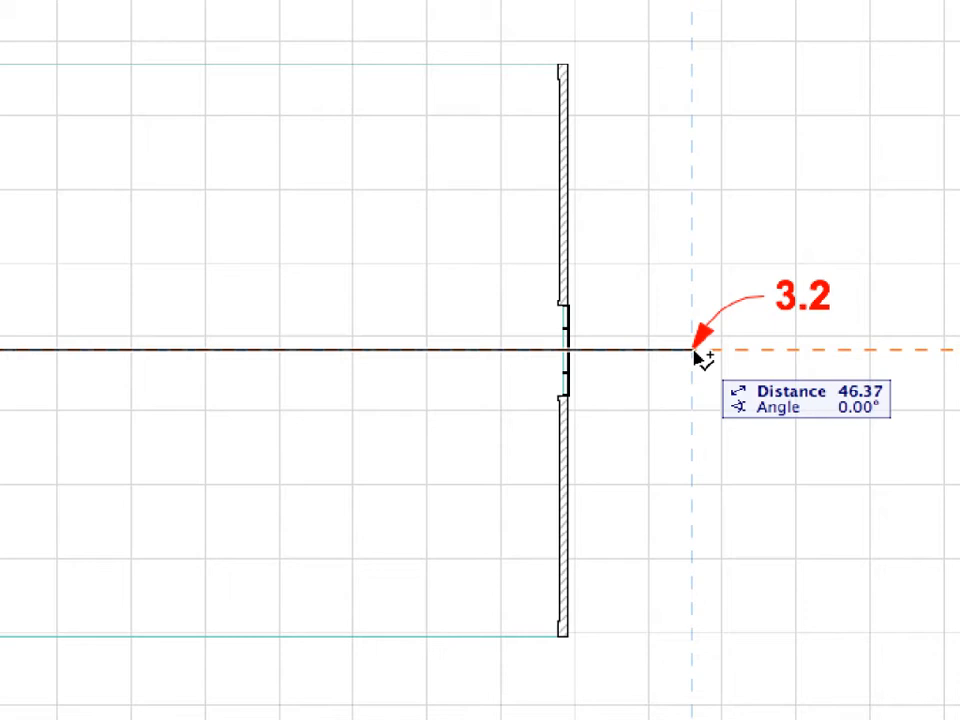
click(697, 355)
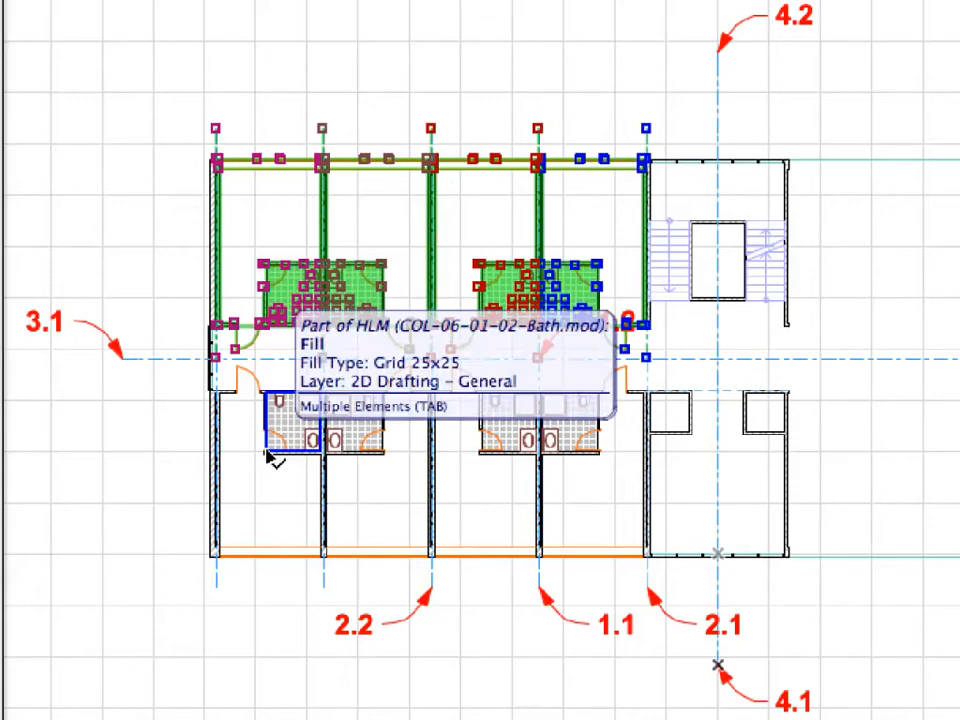
- Add the four lower room modules to the selection and mirror a copy of all eight rooms across the axis from marker 4.1 to 4.2
shift+click(222, 408)
shift+click(390, 454)
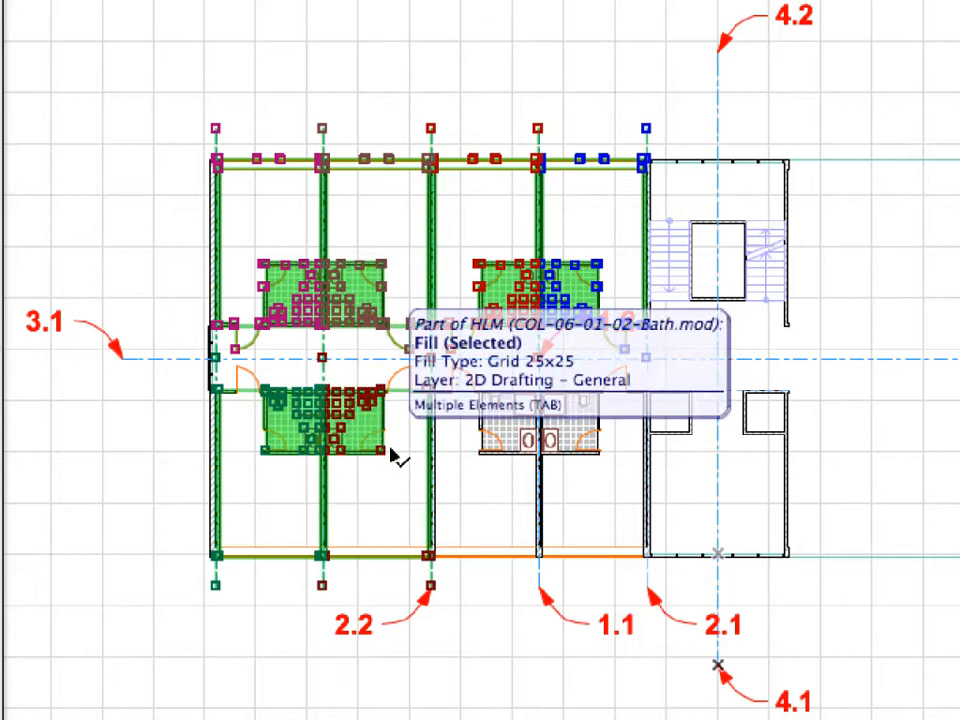
shift+click(503, 458)
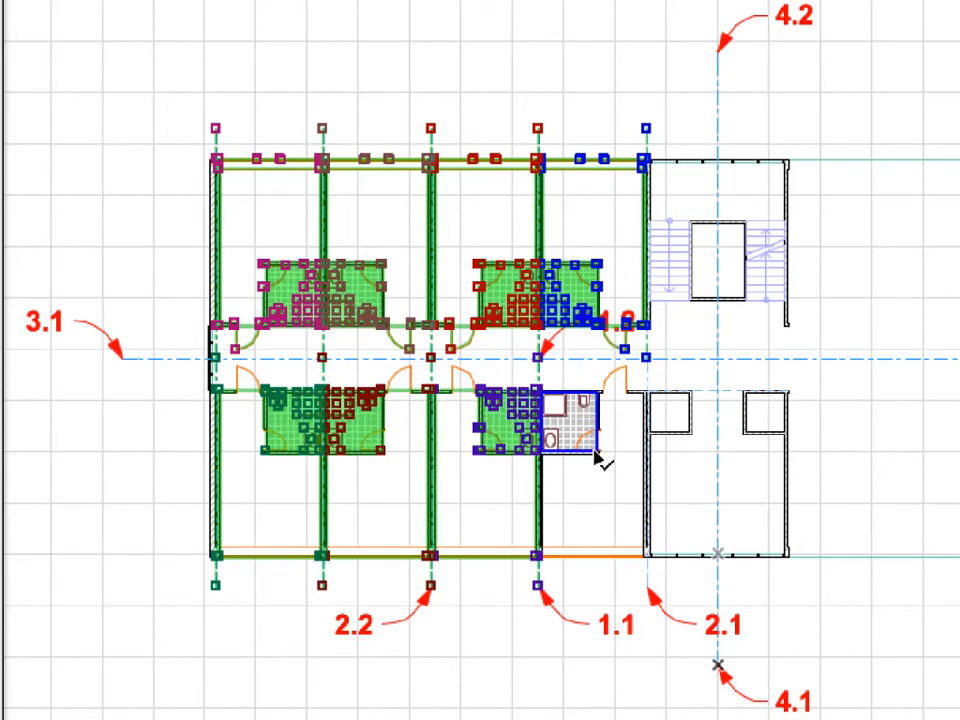
shift+click(604, 459)
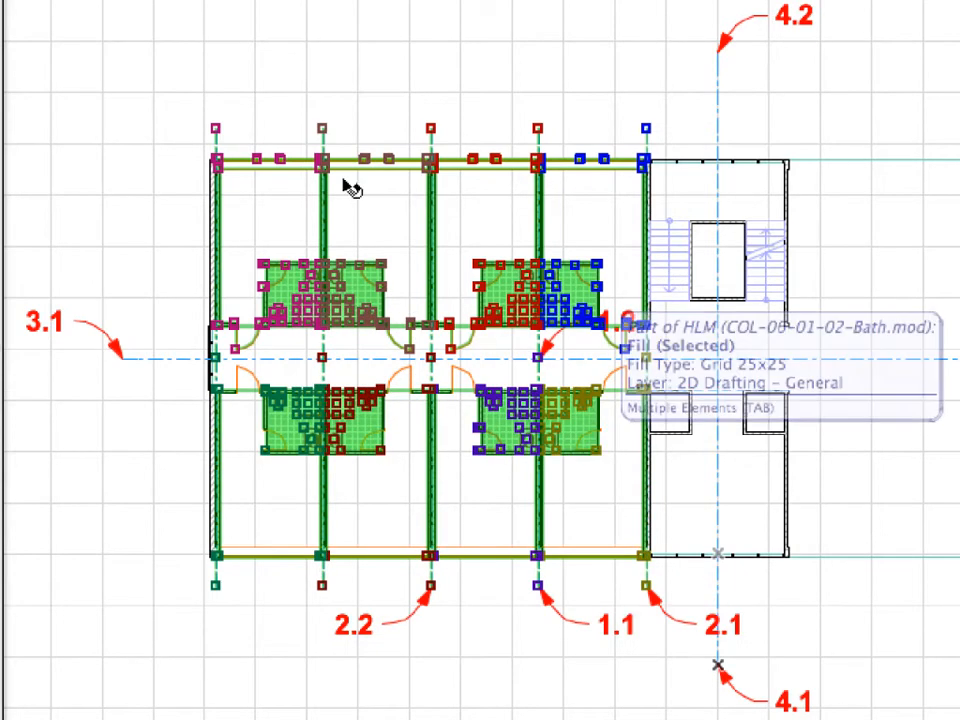
right_click(139, 63)
mouse_move(360, 392)
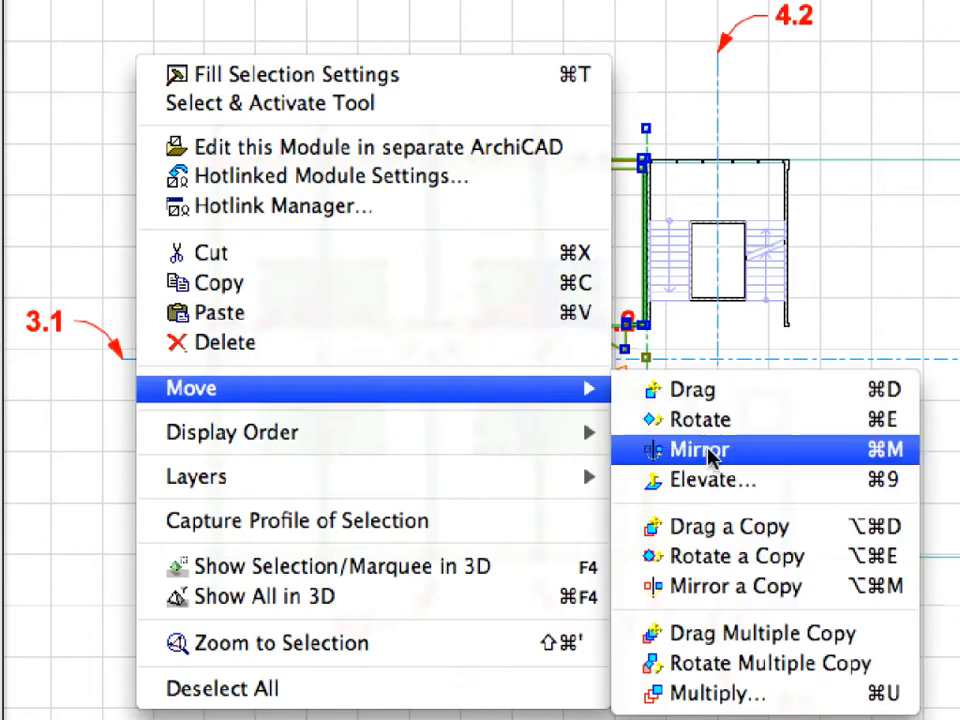
click(838, 594)
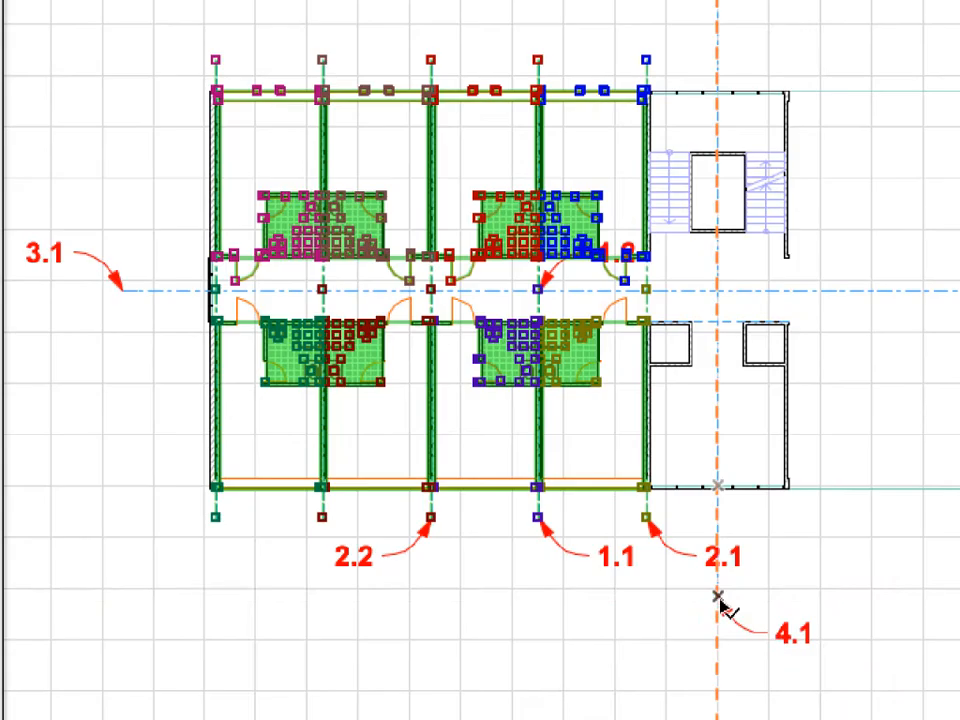
click(718, 597)
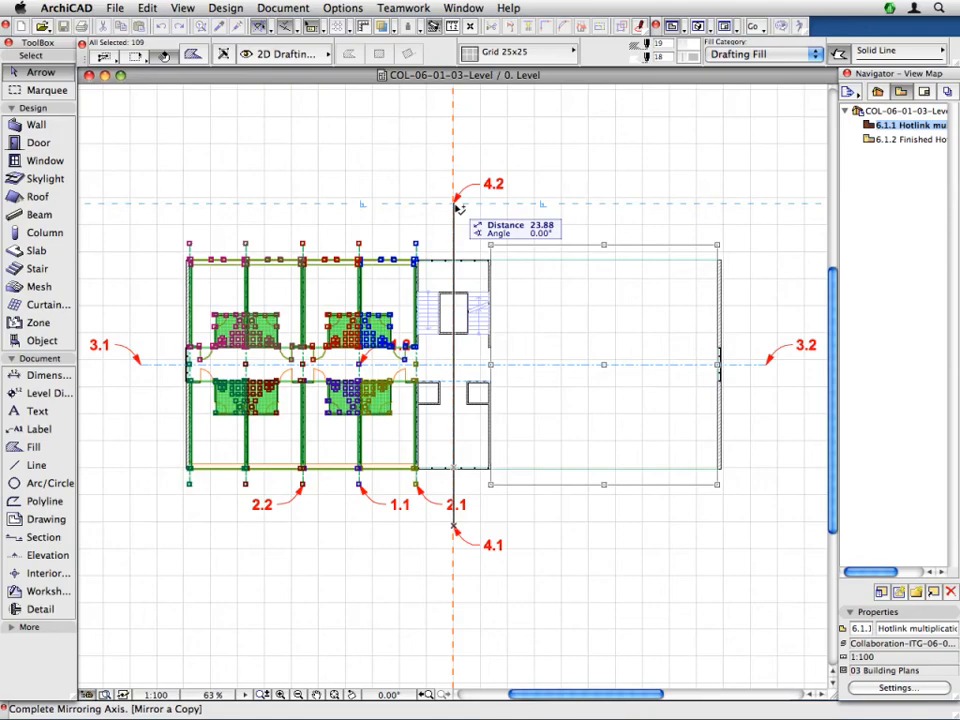
click(721, 106)
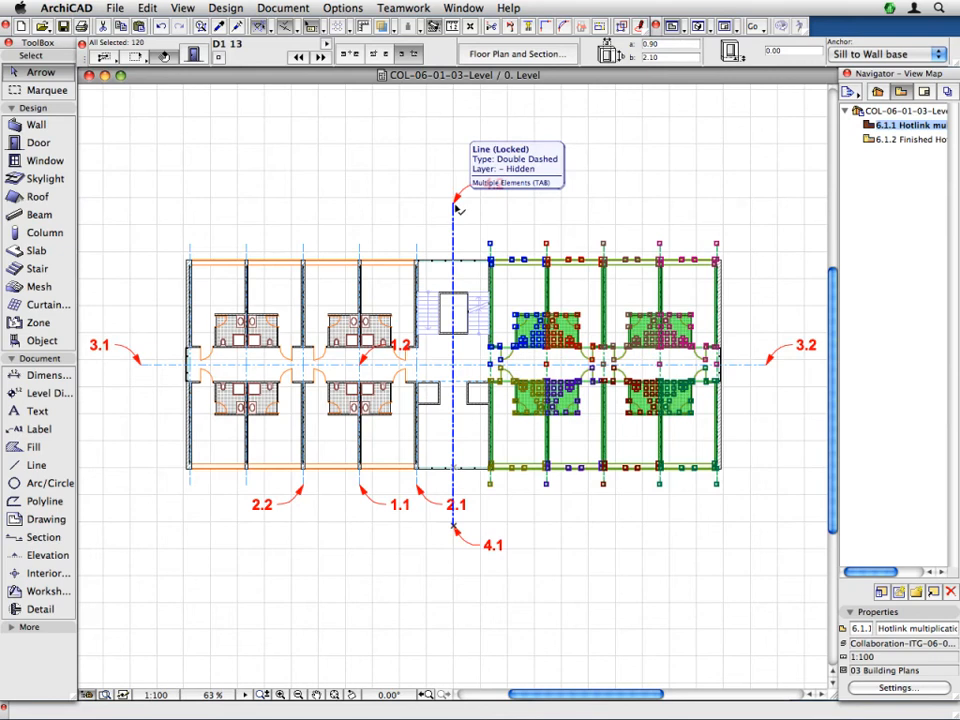
- Clear the selection and open the saved view 6.1.2 Finished Hotel Level
click(716, 195)
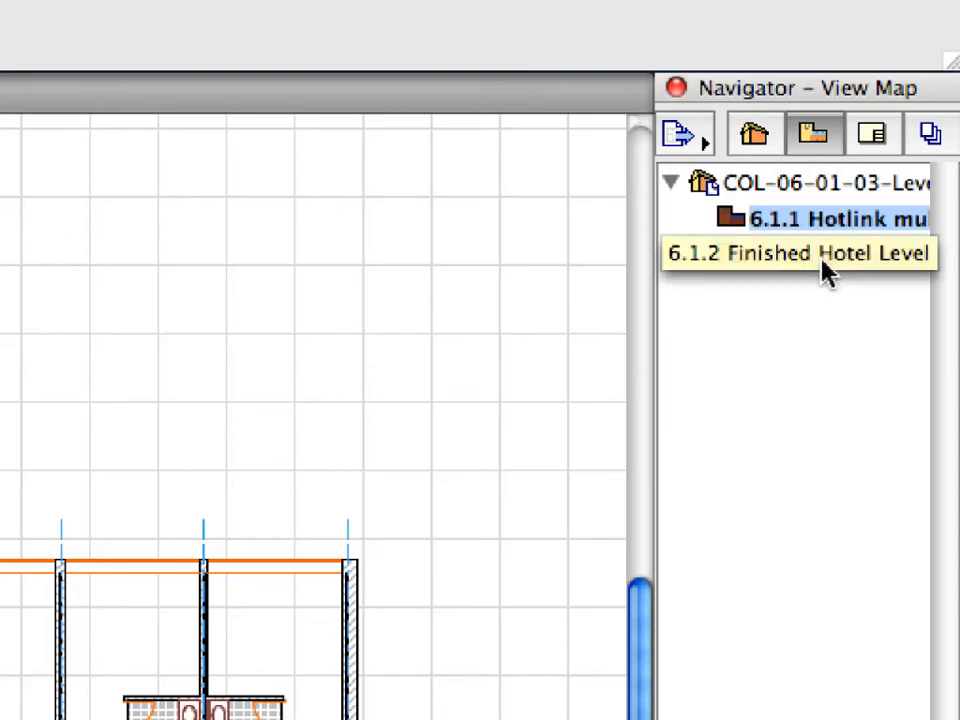
double_click(817, 262)
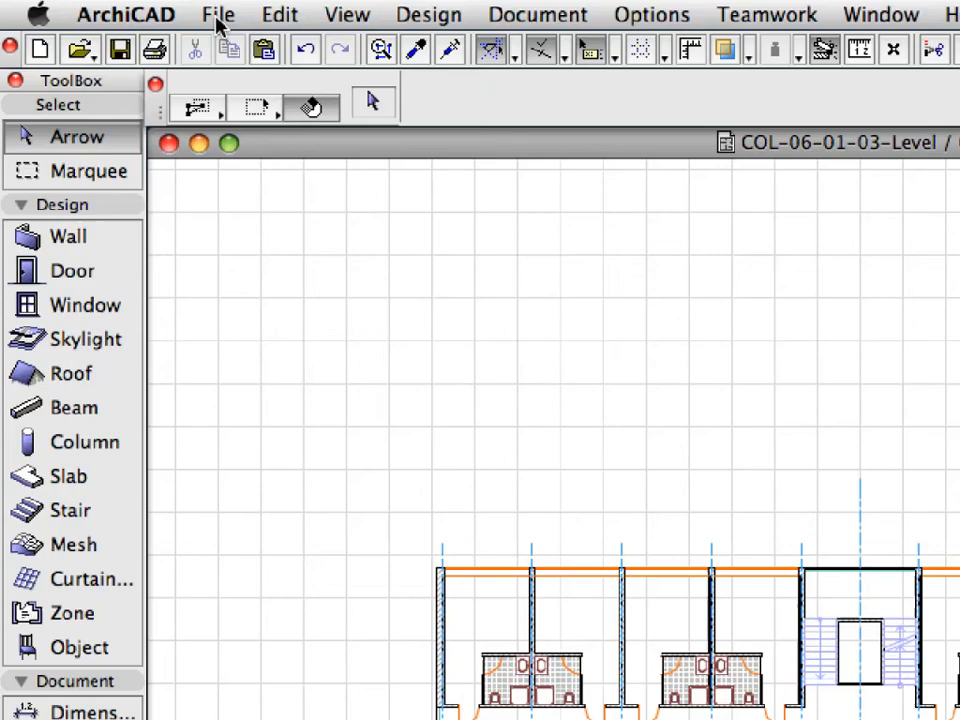
- Save the COL-06-01-03-Level file and start closing it
click(114, 9)
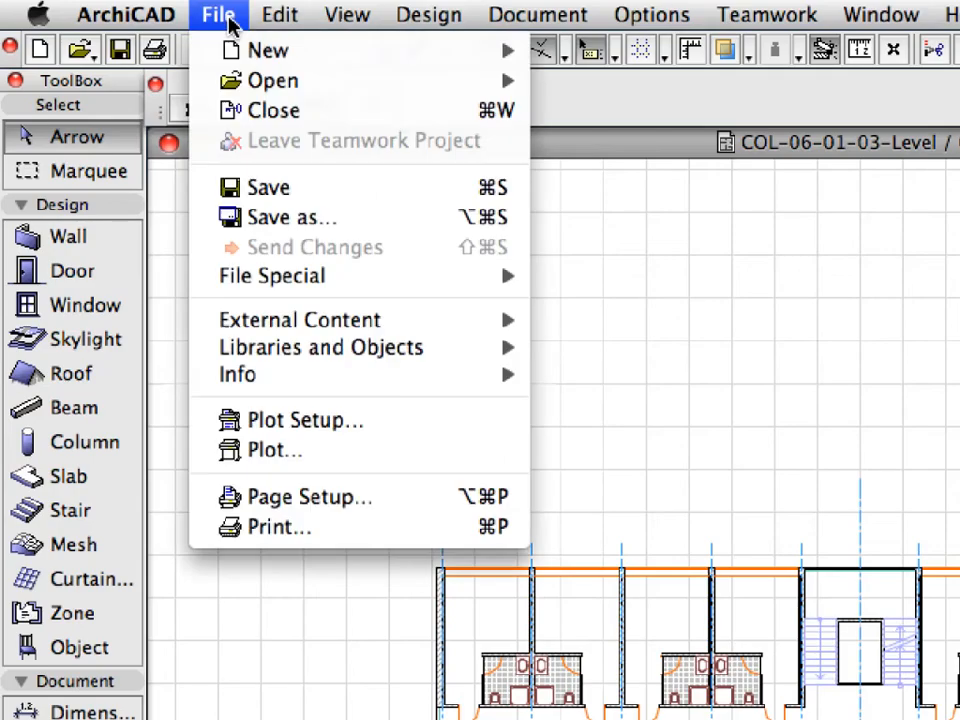
click(355, 197)
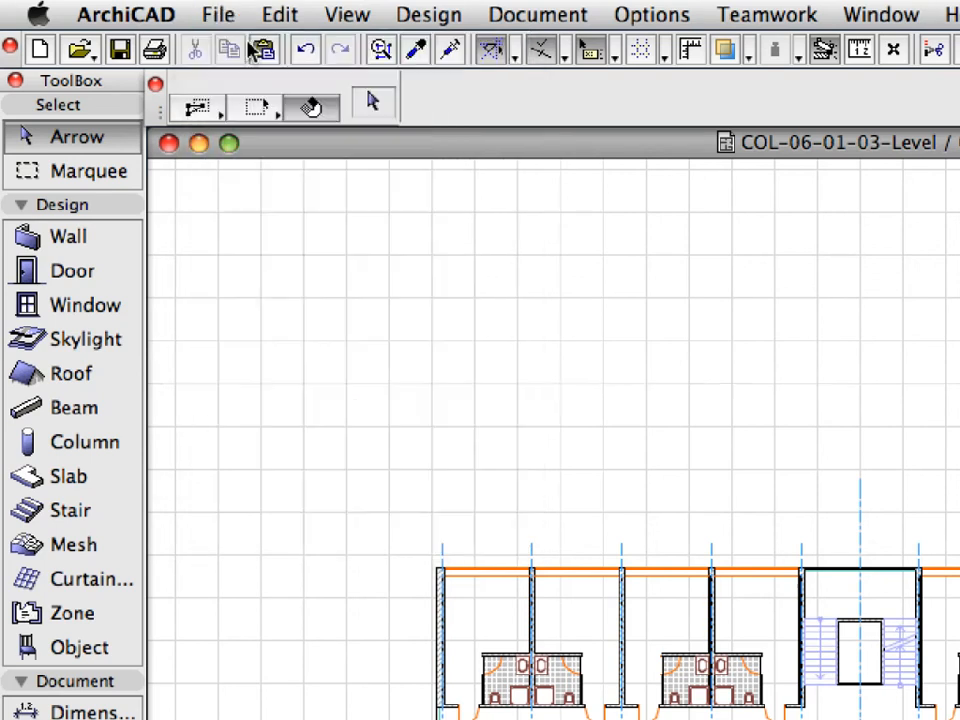
click(206, 16)
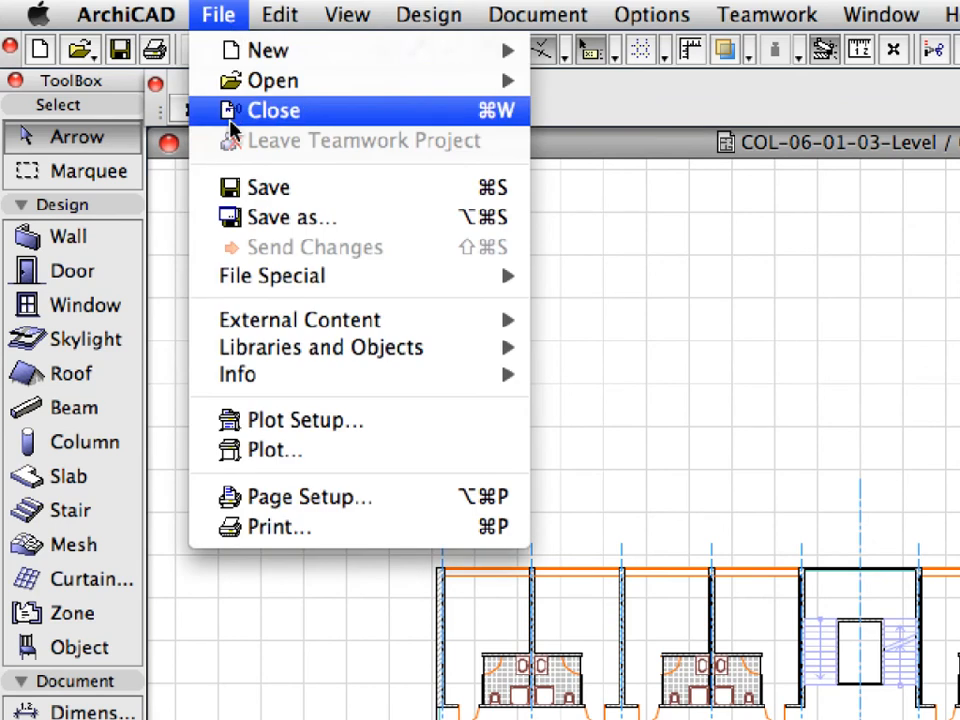